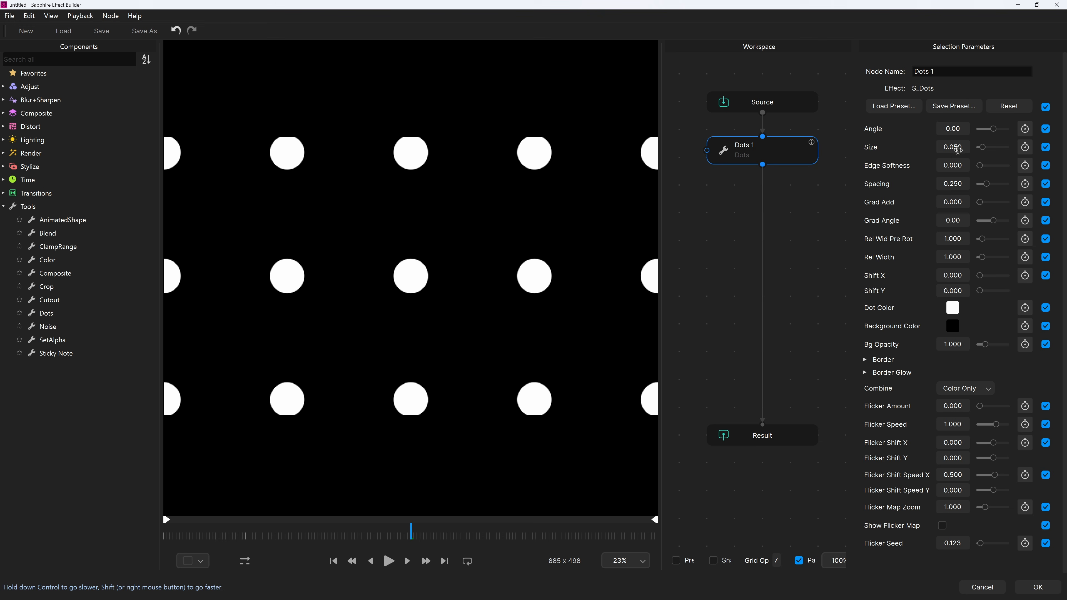
# Shrink the dots to size 0.023 with 0.046 spacing, and set the Flicker Amount to 0.900.
pyautogui.moveTo(960, 147); pyautogui.dragTo(843, 260)
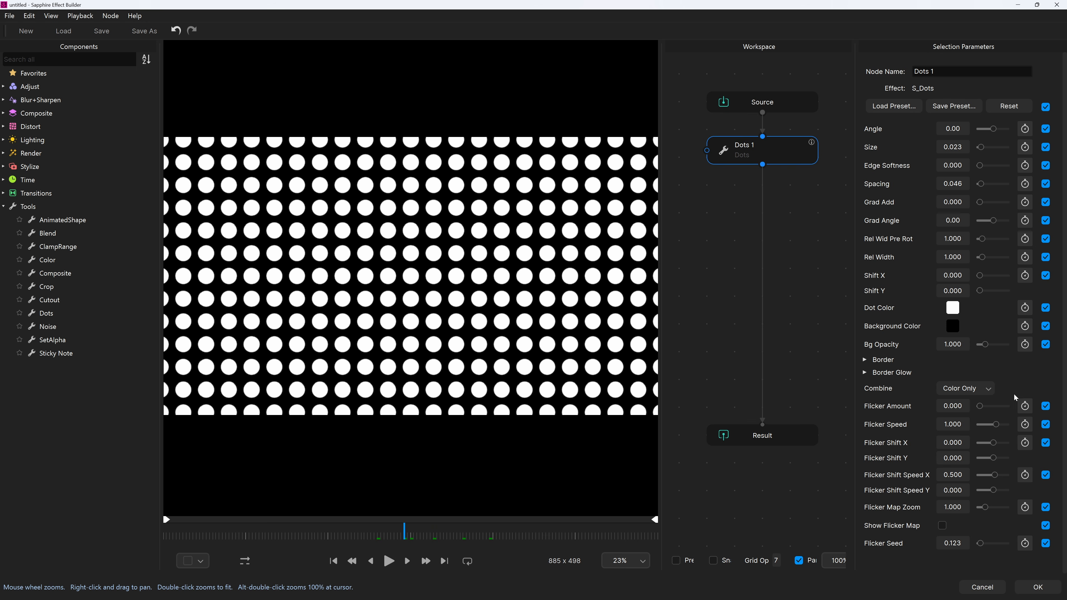
pyautogui.moveTo(981, 411); pyautogui.dragTo(1004, 407)
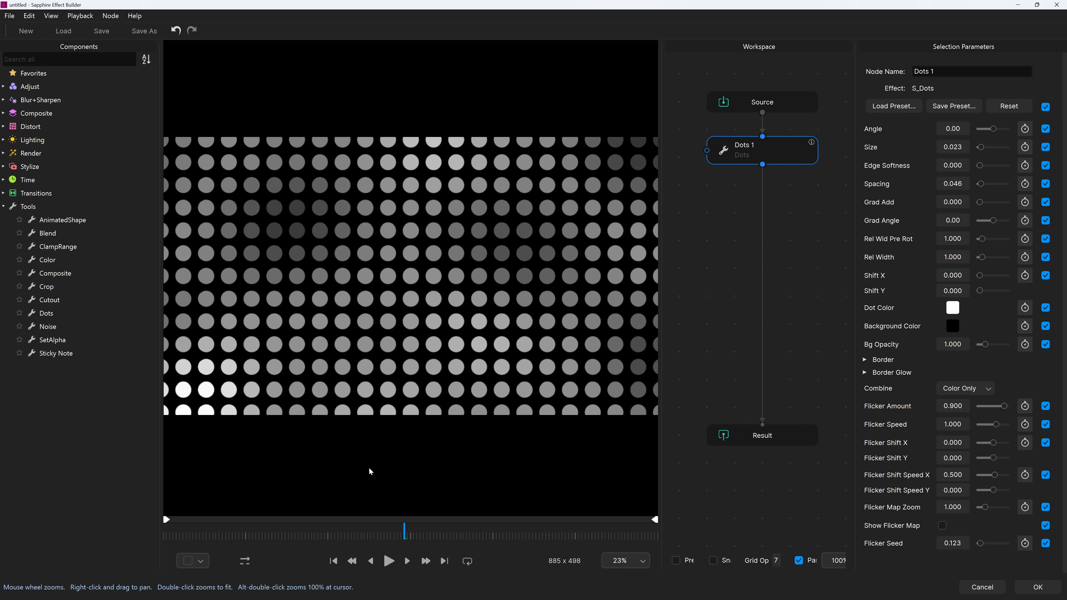
pyautogui.moveTo(310, 536); pyautogui.dragTo(416, 535)
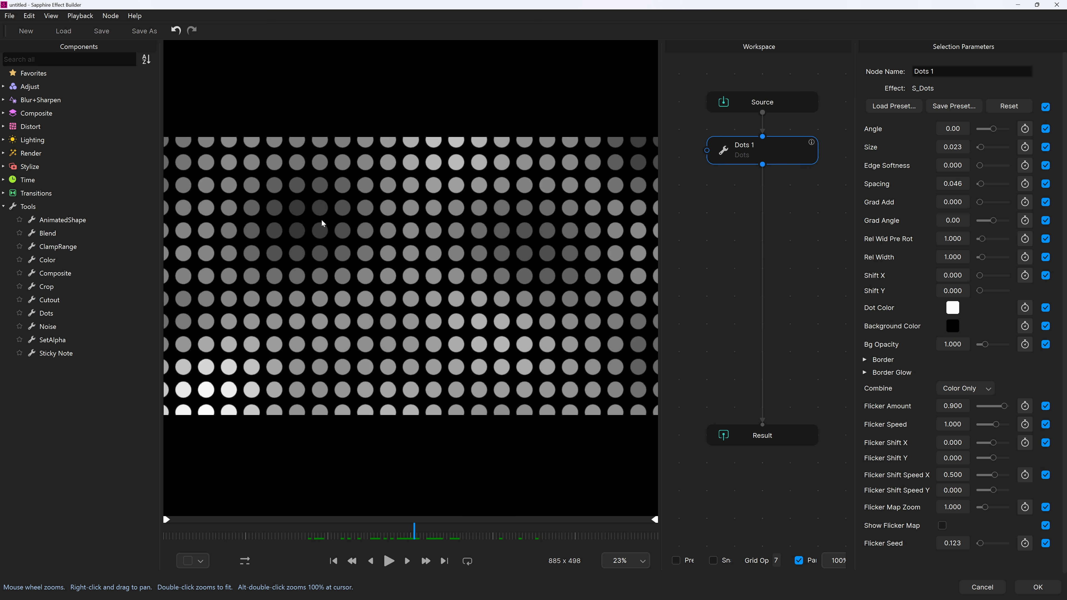
# Set Flicker Shift Speed X to 0, checking the motion at several frames with the flicker map temporarily shown.
pyautogui.click(943, 526)
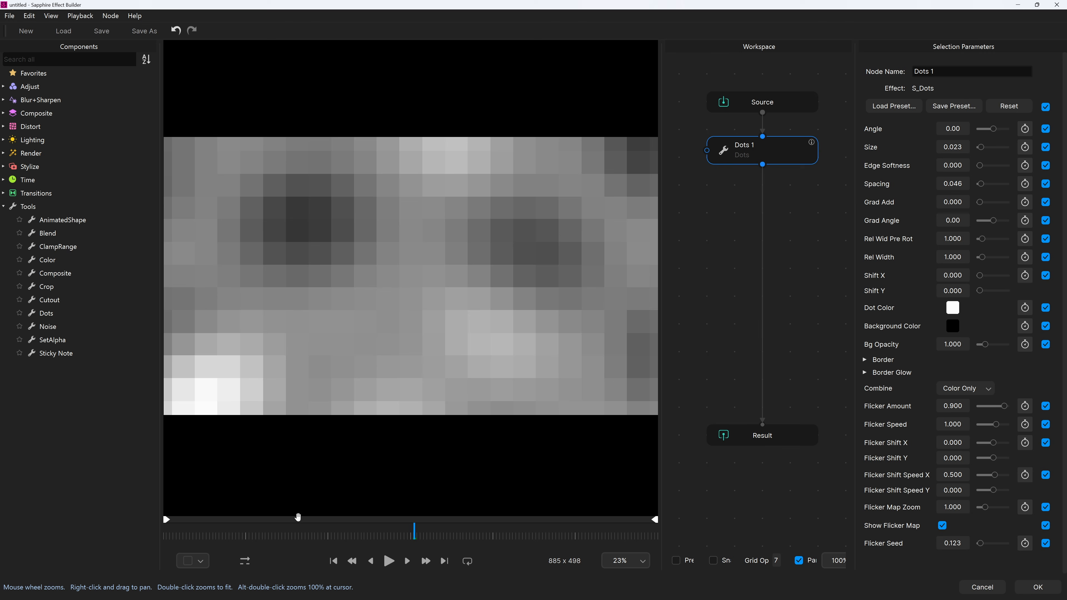
pyautogui.moveTo(283, 538); pyautogui.dragTo(389, 534)
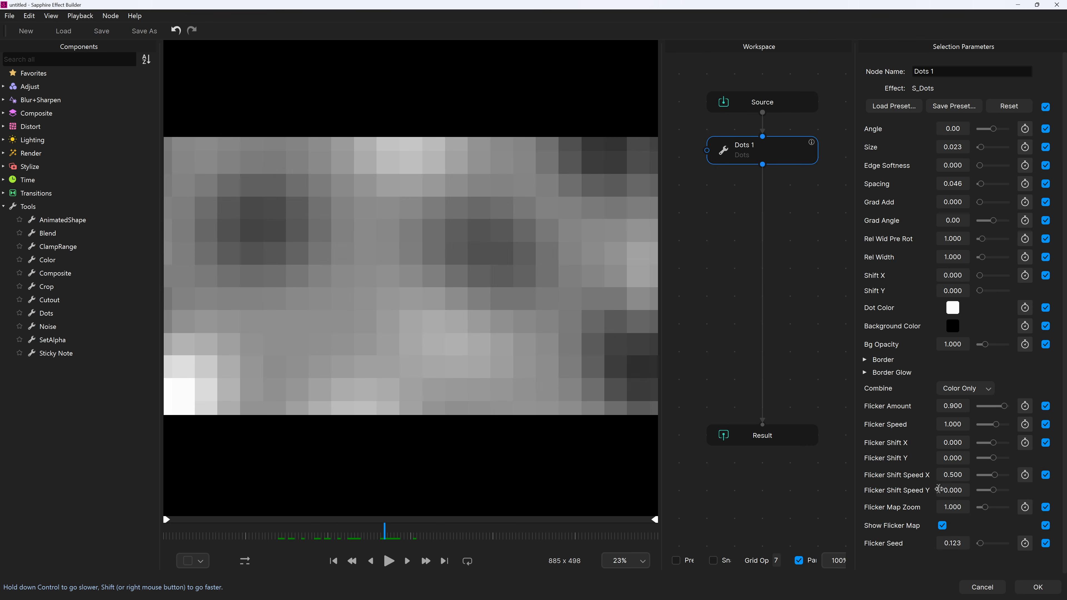
pyautogui.click(961, 474)
pyautogui.write('0')
pyautogui.press('Return')
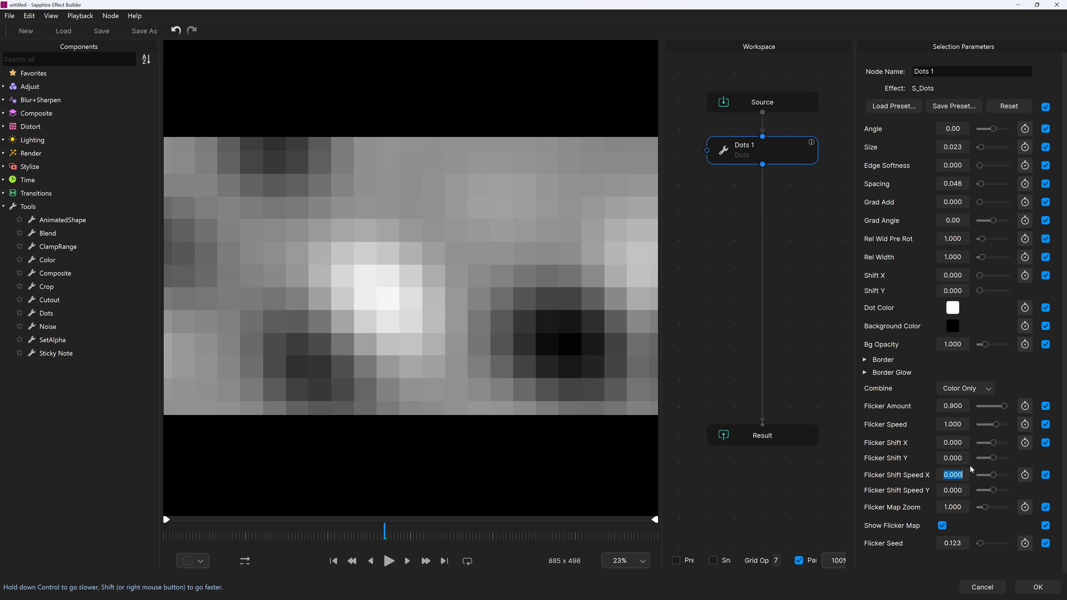
pyautogui.moveTo(267, 537); pyautogui.dragTo(455, 539)
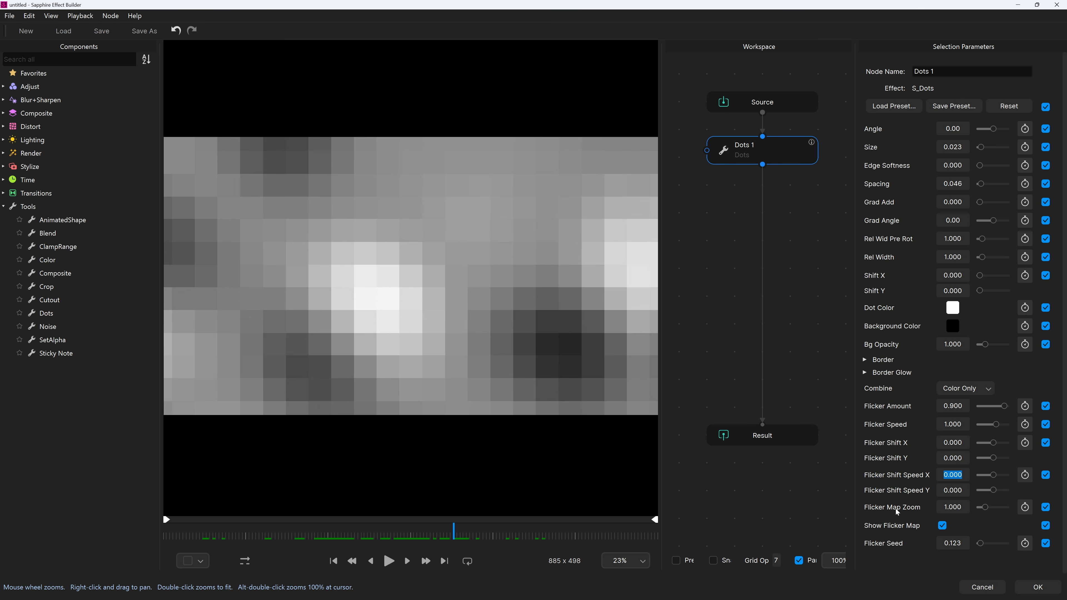
pyautogui.click(944, 527)
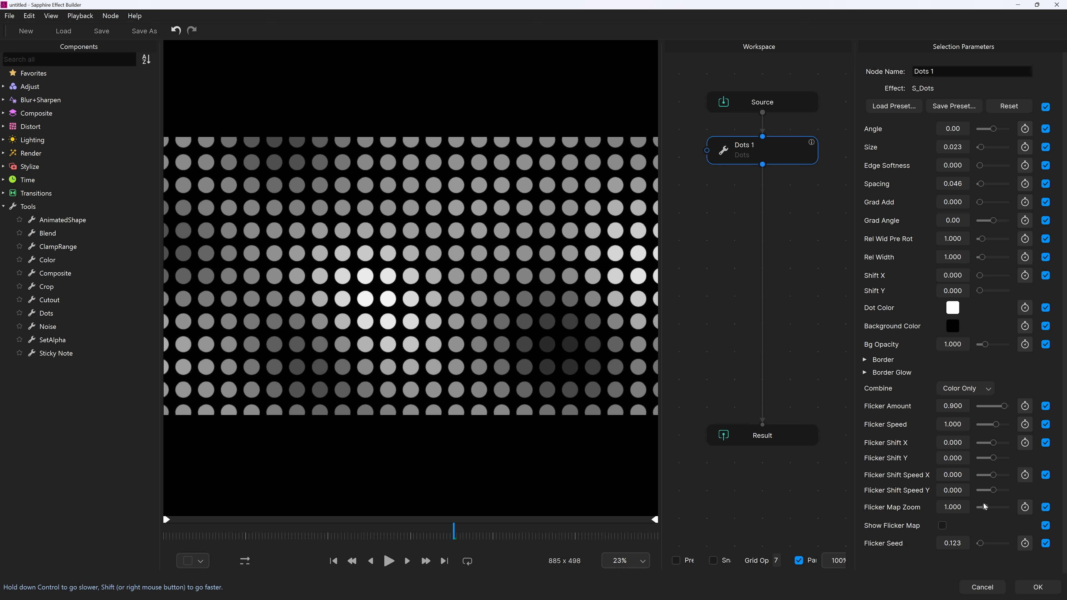
# Set the Flicker Map Zoom to 5.000 and raise the Flicker Amount to about 2.023, checking it against the flicker map.
pyautogui.moveTo(985, 509); pyautogui.dragTo(1008, 511)
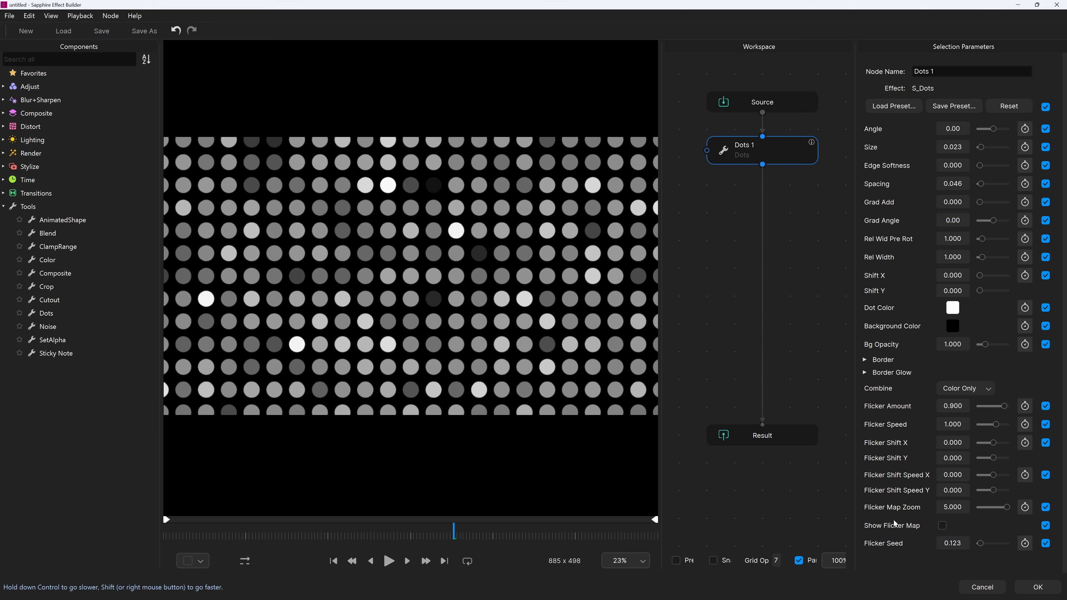
pyautogui.moveTo(388, 535); pyautogui.dragTo(440, 537)
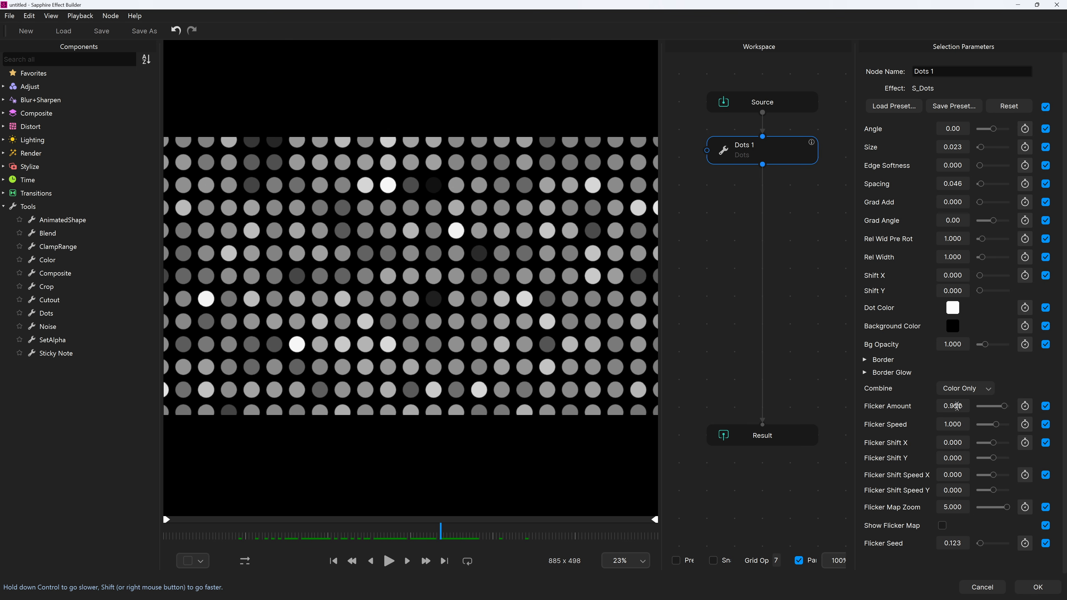
pyautogui.moveTo(952, 405); pyautogui.dragTo(1033, 409)
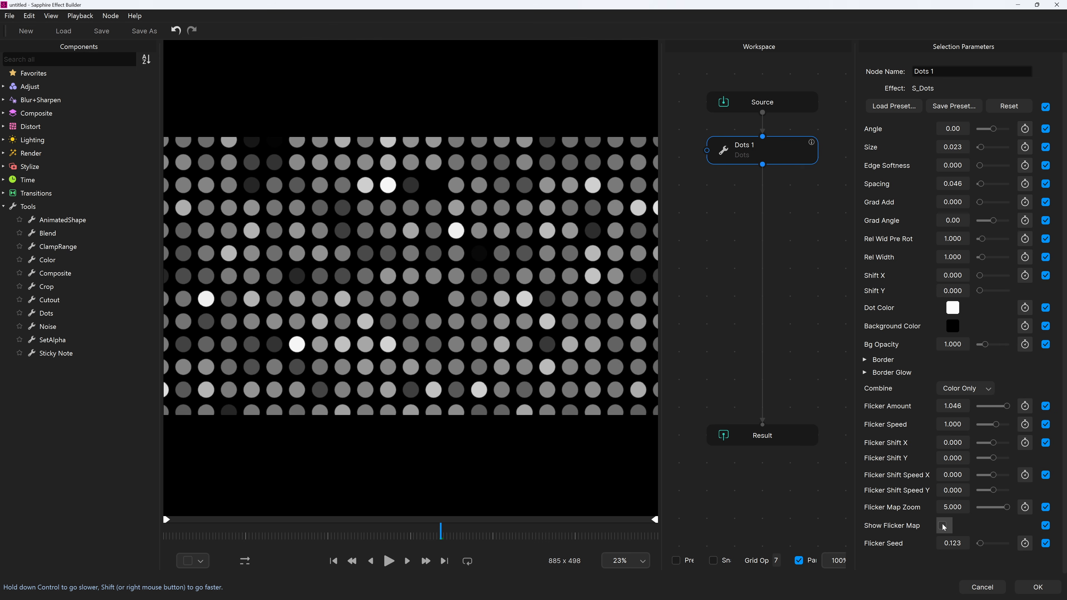
pyautogui.click(943, 527)
pyautogui.moveTo(968, 407); pyautogui.dragTo(1044, 414)
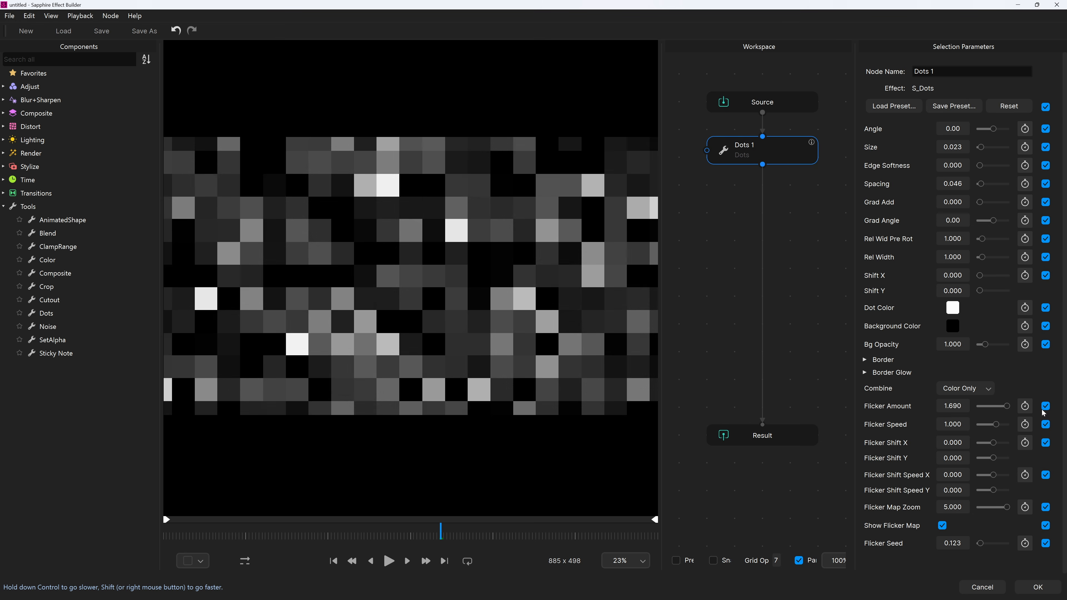
pyautogui.moveTo(947, 405); pyautogui.dragTo(1014, 413)
pyautogui.click(943, 525)
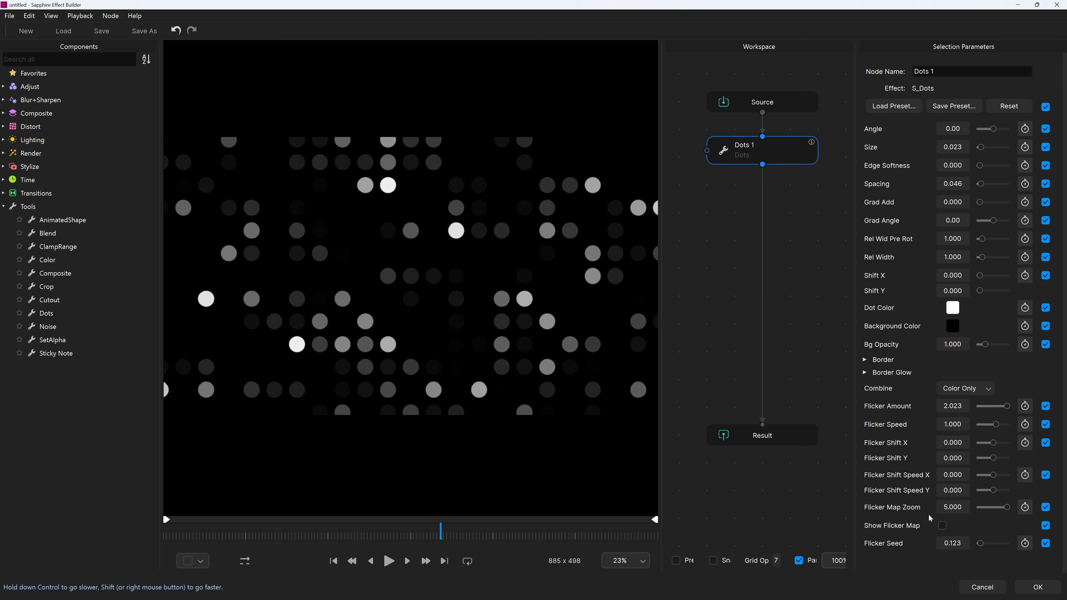
pyautogui.moveTo(286, 535); pyautogui.dragTo(322, 525)
pyautogui.click(388, 561)
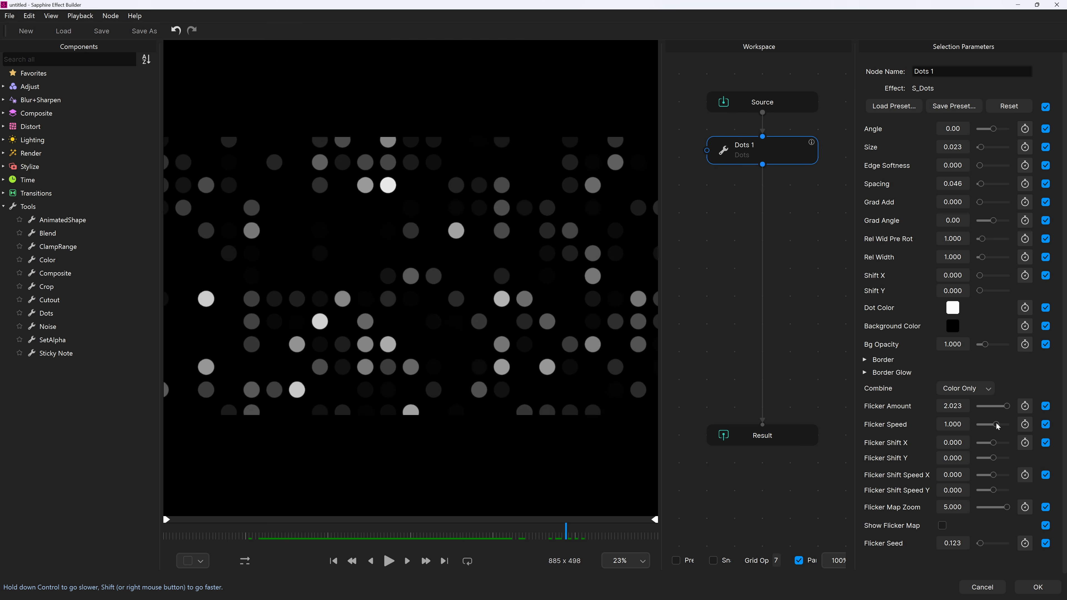
# Set the Flicker Speed to 5.000 and preview the faster dot animation.
pyautogui.moveTo(997, 426); pyautogui.dragTo(1008, 426)
pyautogui.click(389, 561)
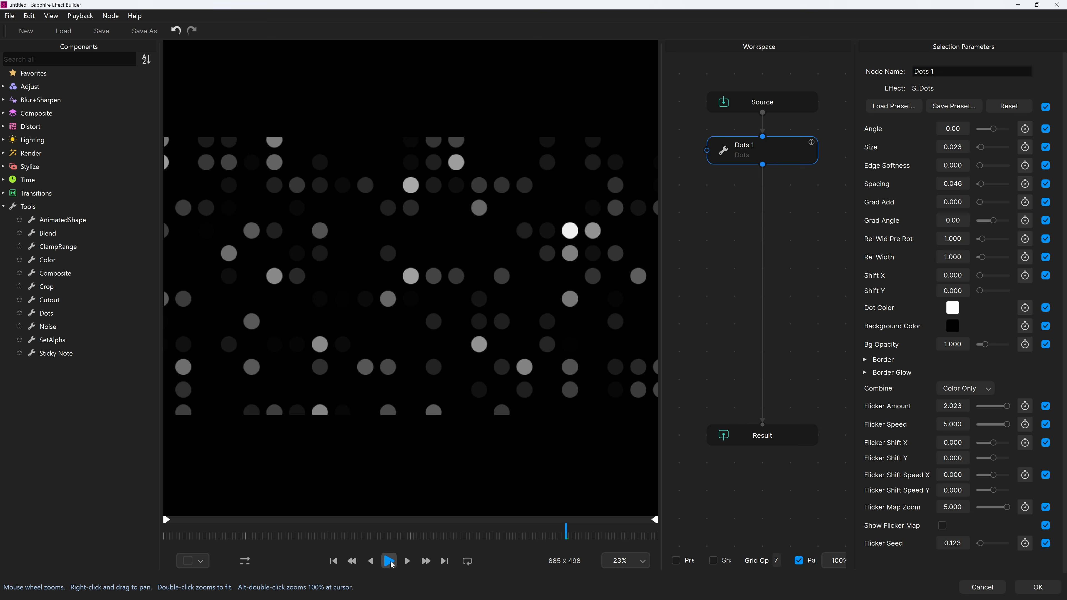
pyautogui.moveTo(305, 539); pyautogui.dragTo(384, 537)
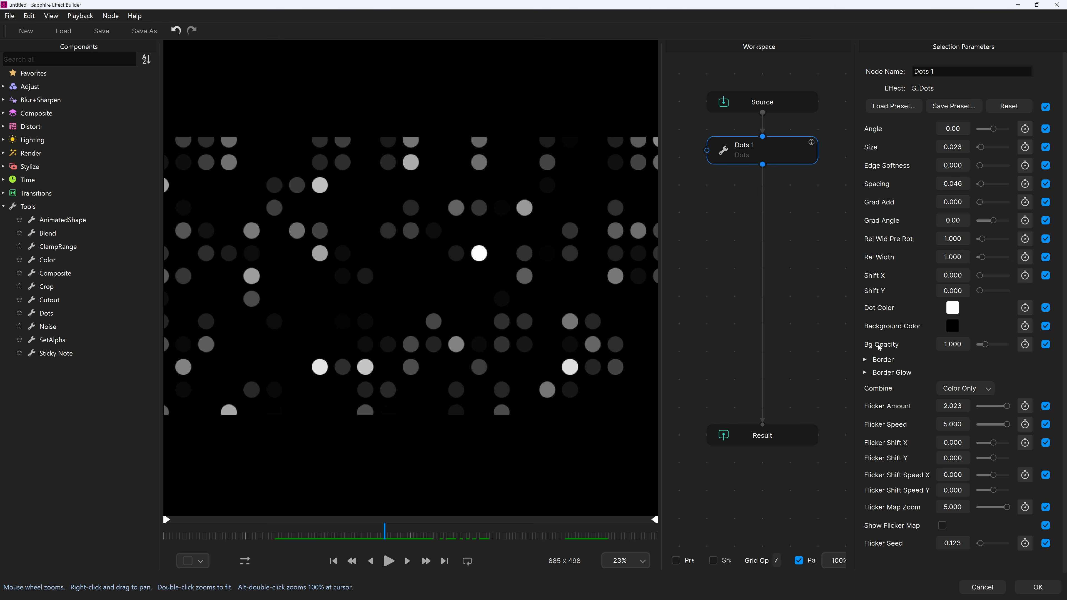
# Set the dots' background opacity to 0 and look up the checkerboard display option.
pyautogui.click(985, 344)
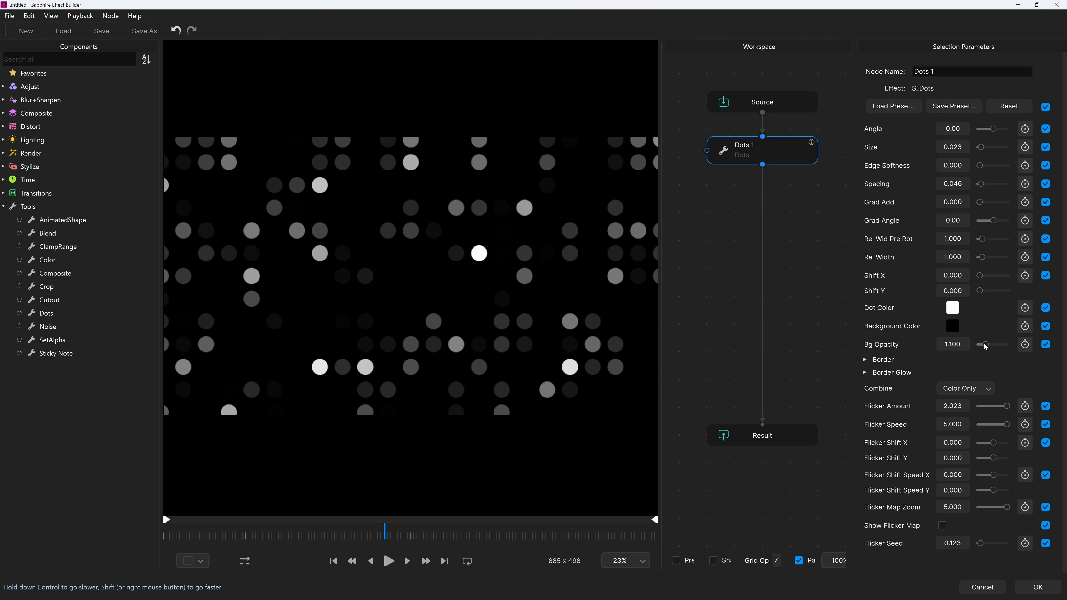
pyautogui.moveTo(985, 345); pyautogui.dragTo(978, 345)
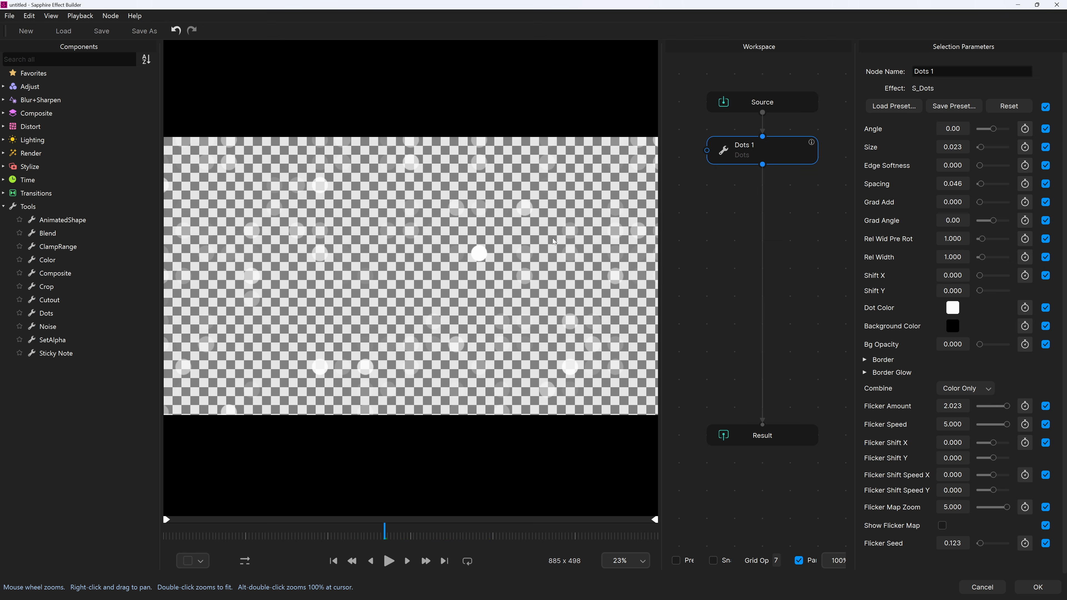
pyautogui.click(50, 15)
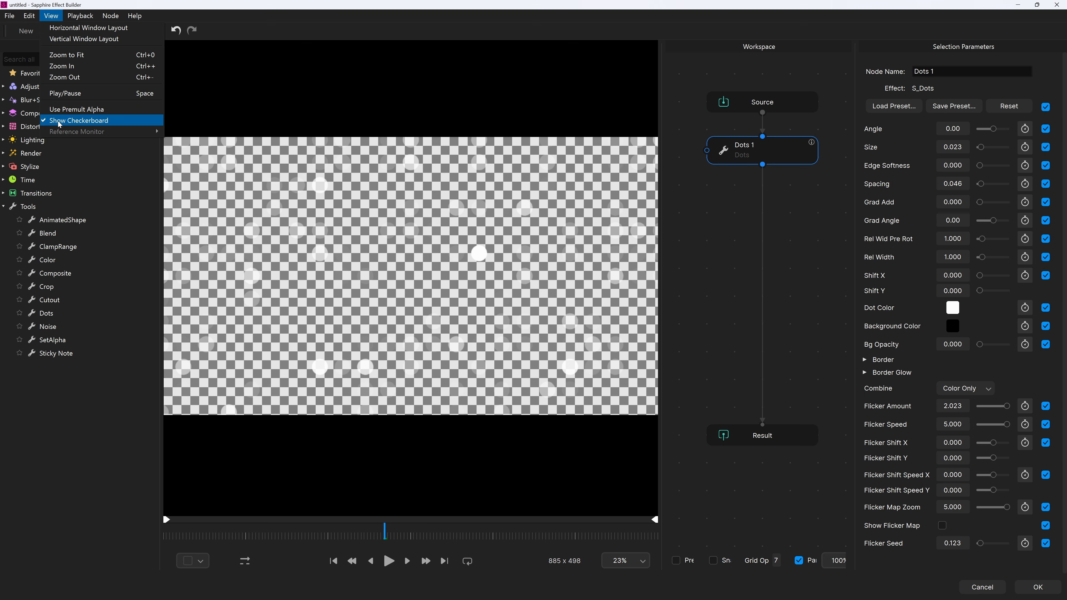
pyautogui.click(54, 17)
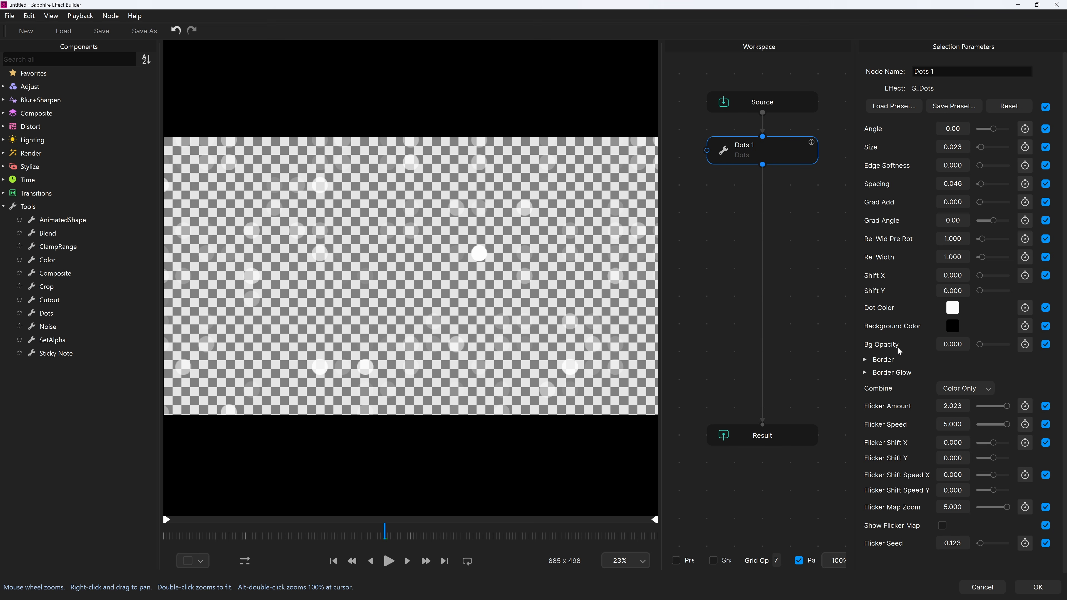
# Reset the background opacity to its default and preview the dots across the timeline.
pyautogui.rightClick(886, 346)
pyautogui.click(918, 374)
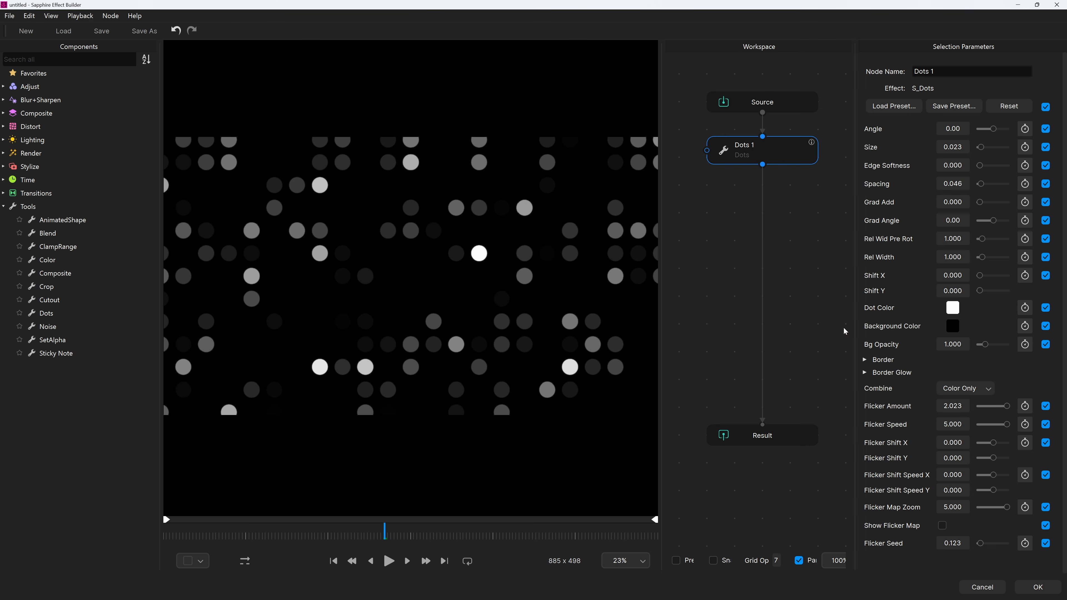
pyautogui.moveTo(391, 529); pyautogui.dragTo(511, 548)
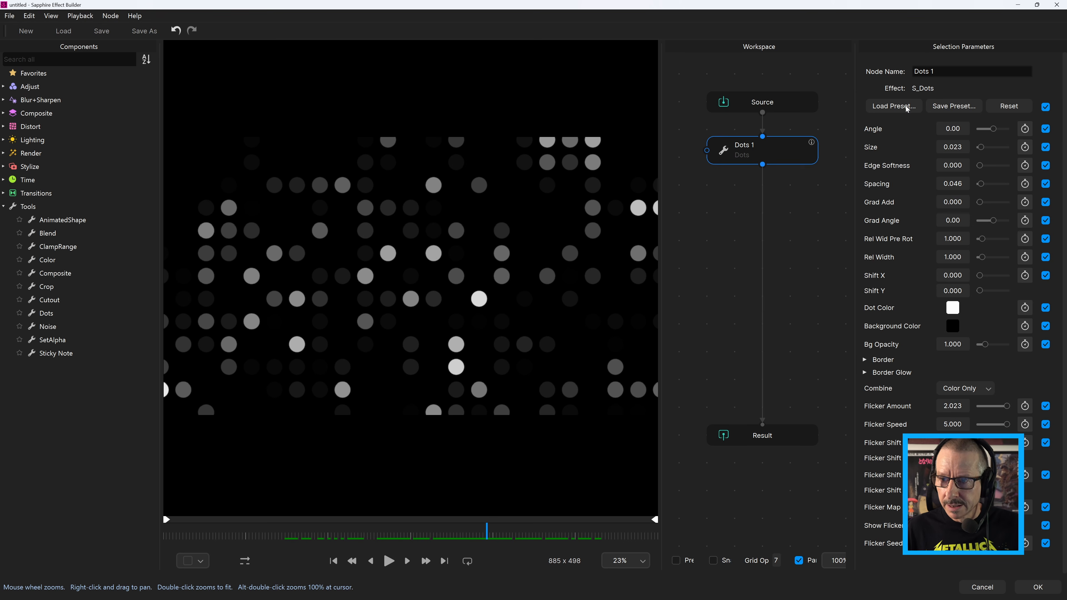
# Open the presets for the Dots effect and preview Blue Rings at several frames and close up.
pyautogui.click(894, 106)
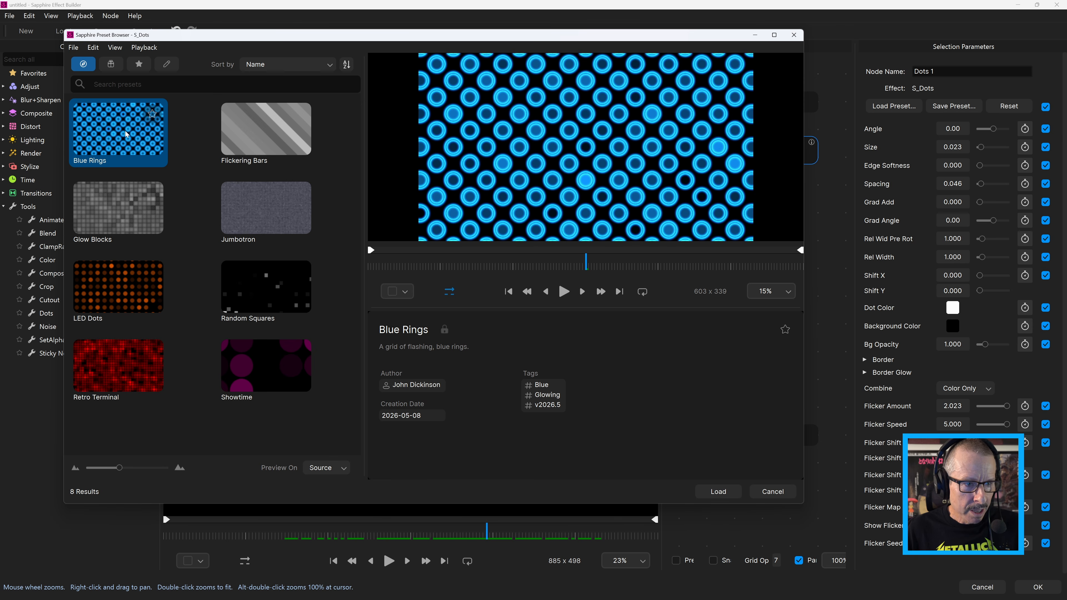
pyautogui.click(435, 266)
pyautogui.moveTo(437, 267); pyautogui.dragTo(557, 266)
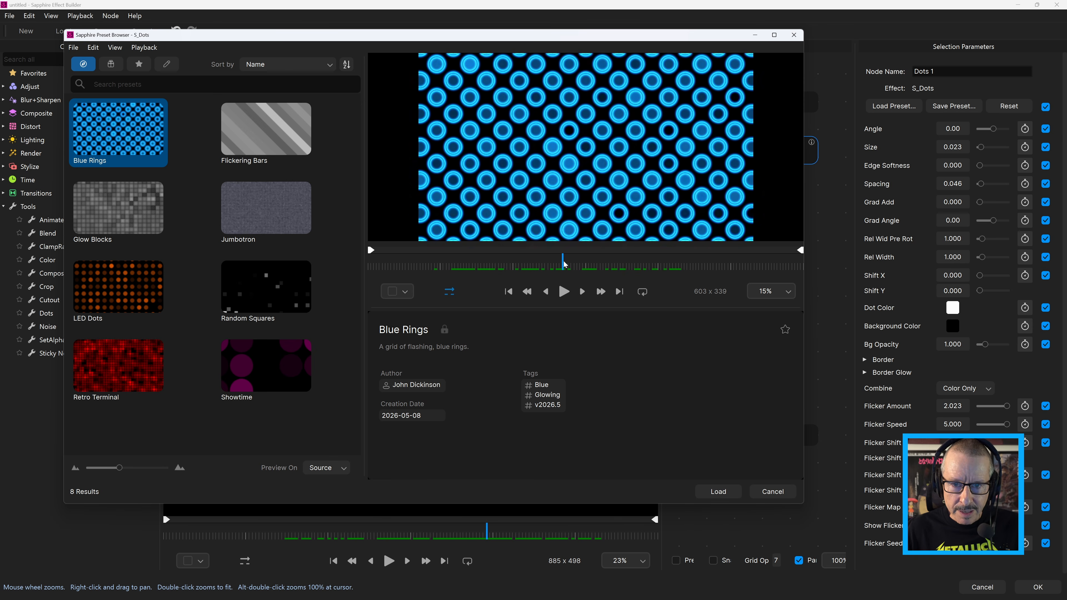
pyautogui.scroll(4, 554, 143)
pyautogui.scroll(3, 554, 144)
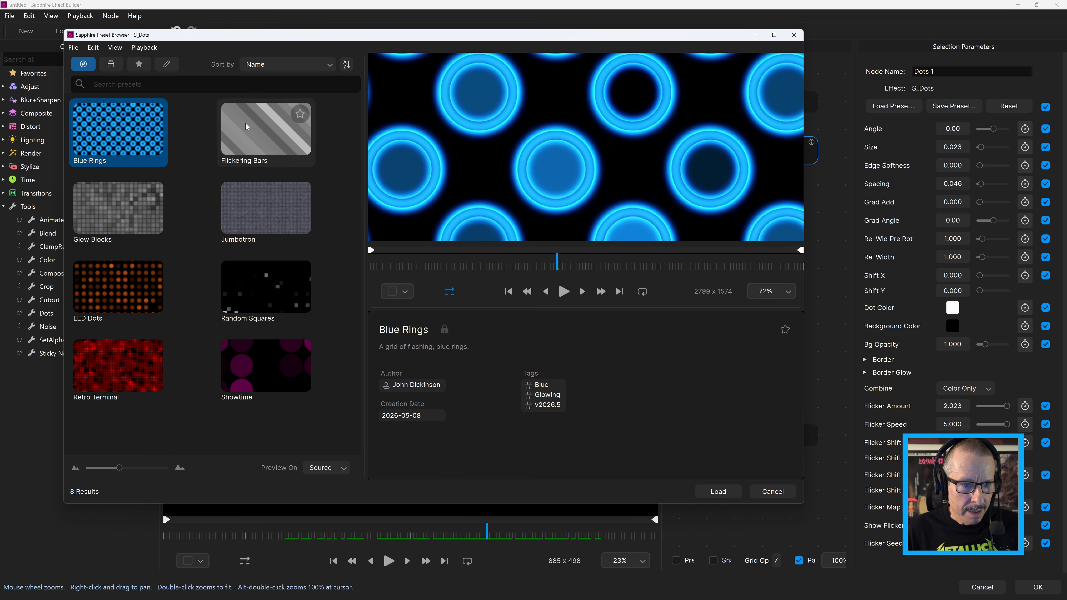
# Preview the Flickering Bars, Glow Blocks, Jumbotron and Random Squares presets.
pyautogui.click(277, 129)
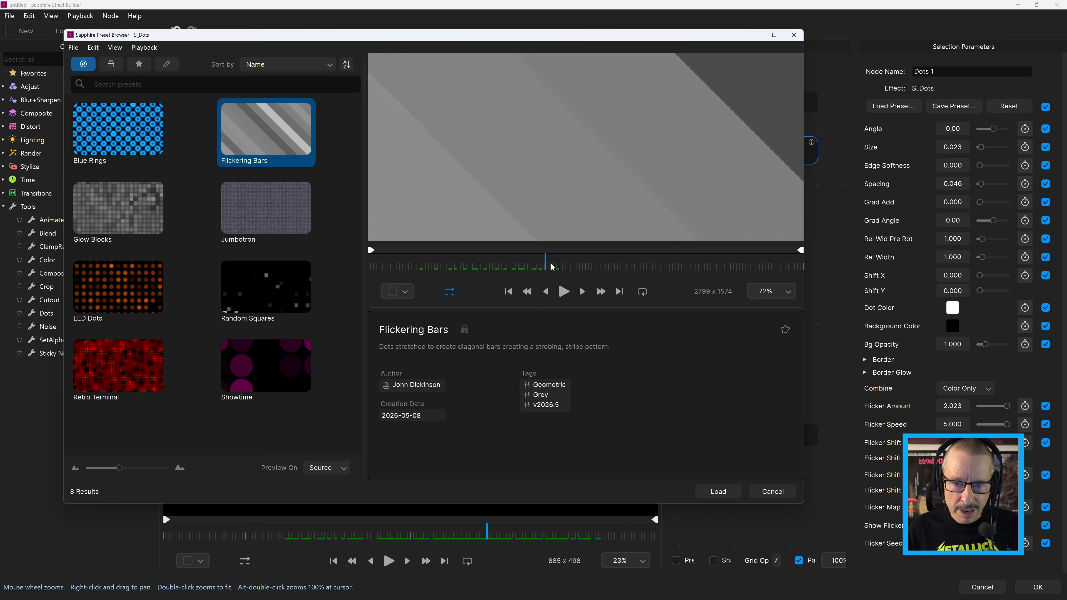
pyautogui.click(154, 234)
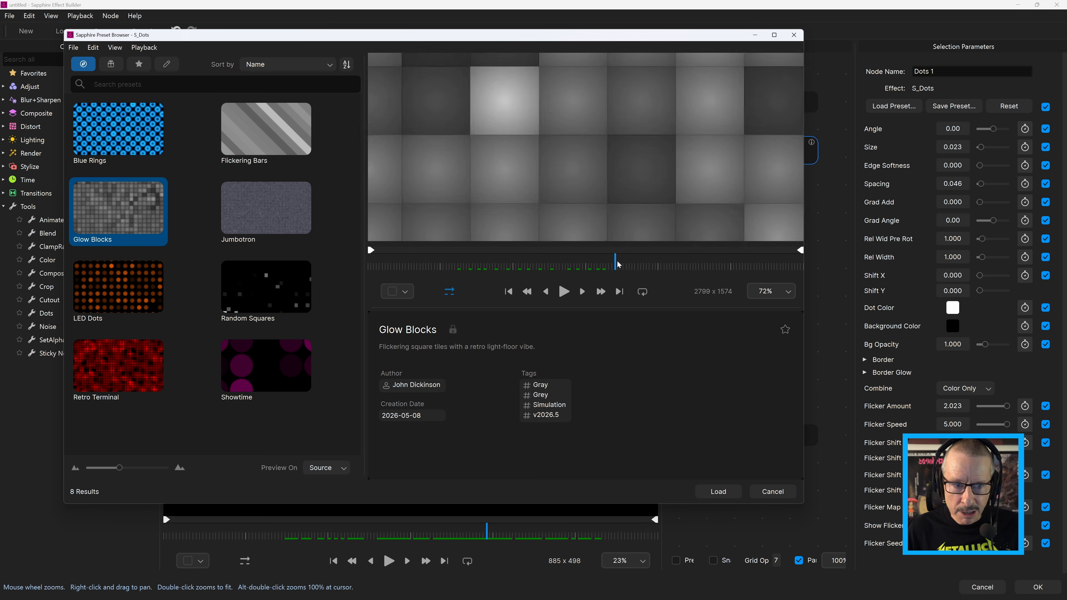
pyautogui.click(284, 213)
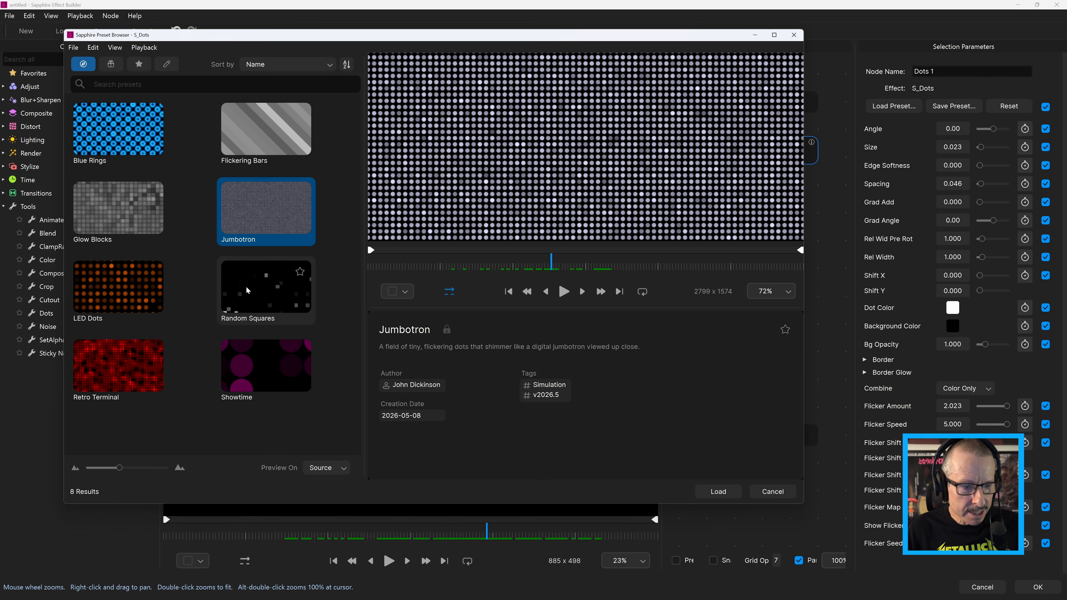
pyautogui.click(269, 291)
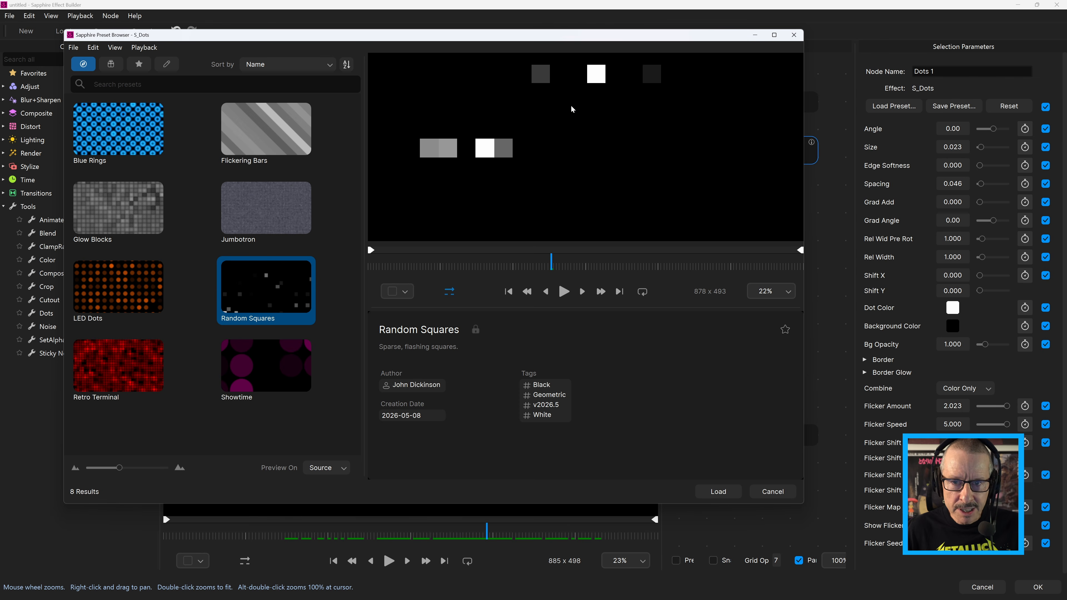
pyautogui.moveTo(554, 274); pyautogui.dragTo(606, 278)
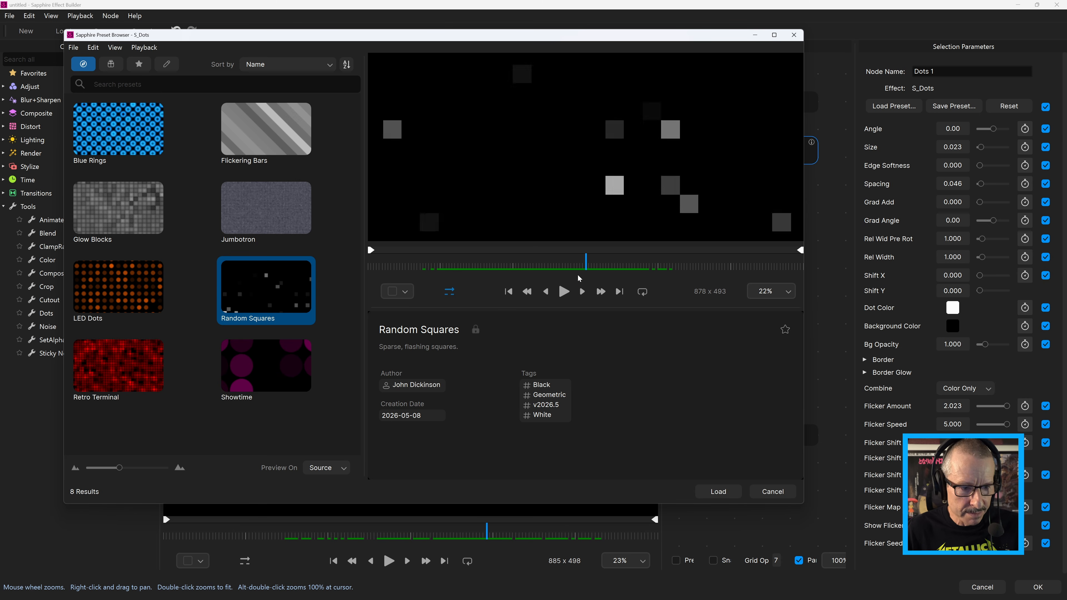
# Preview the Retro Terminal and LED Dots presets at different frames.
pyautogui.click(132, 372)
pyautogui.moveTo(451, 271); pyautogui.dragTo(600, 174)
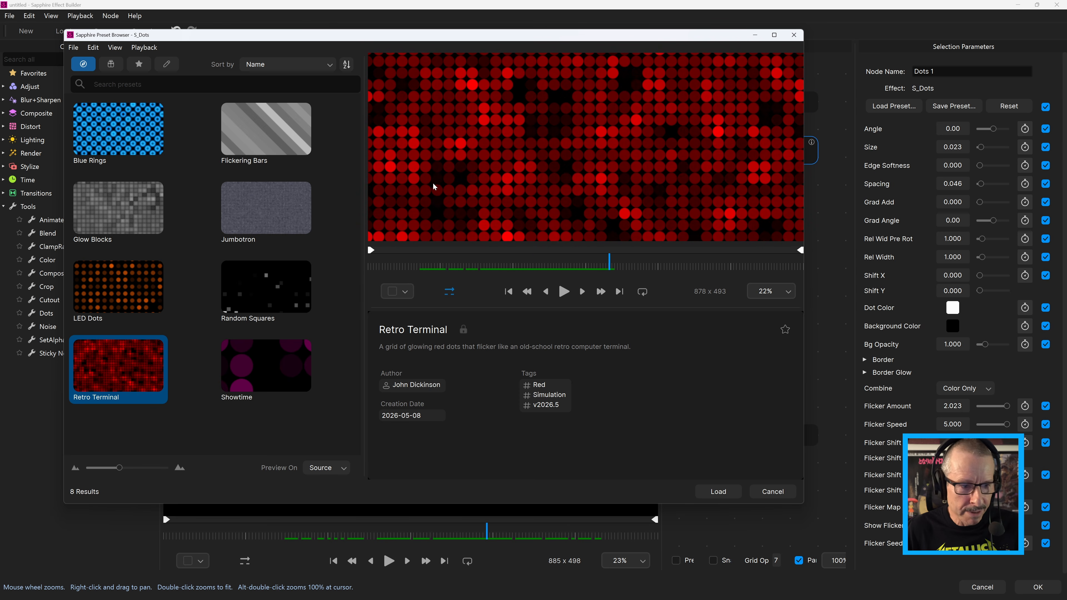
pyautogui.click(114, 290)
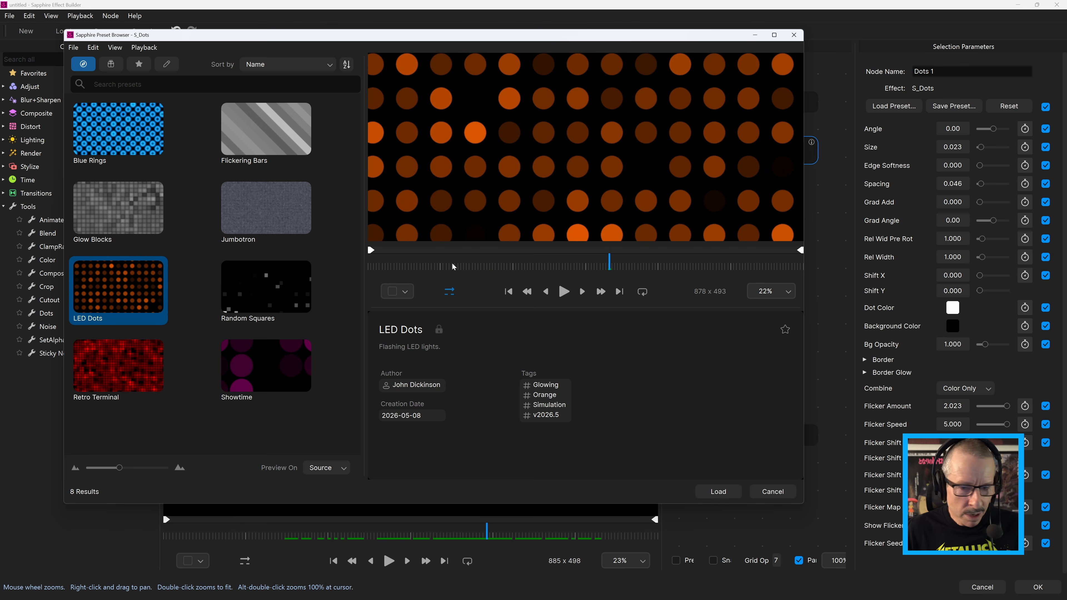
pyautogui.moveTo(441, 268); pyautogui.dragTo(558, 262)
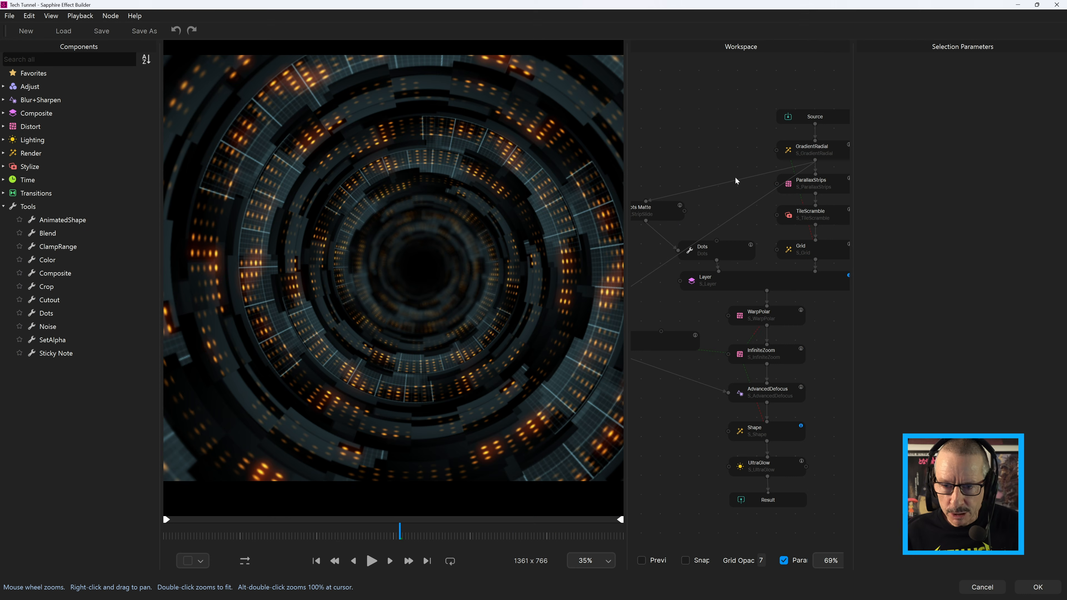
# Select the Dots node in the Tech Tunnel effect and preview that node's output on its own.
pyautogui.click(730, 255)
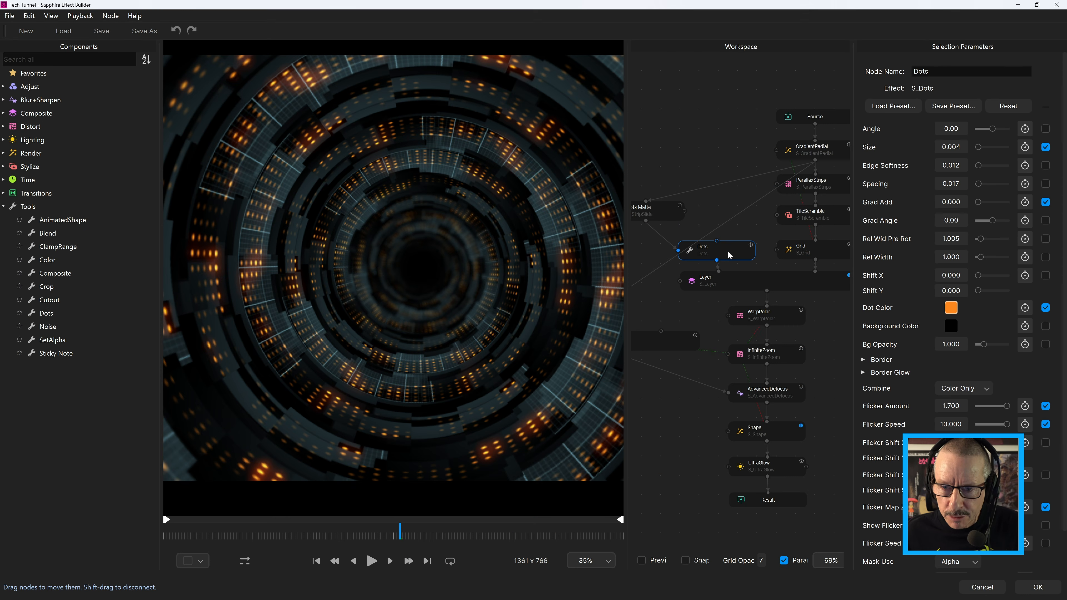
pyautogui.click(654, 560)
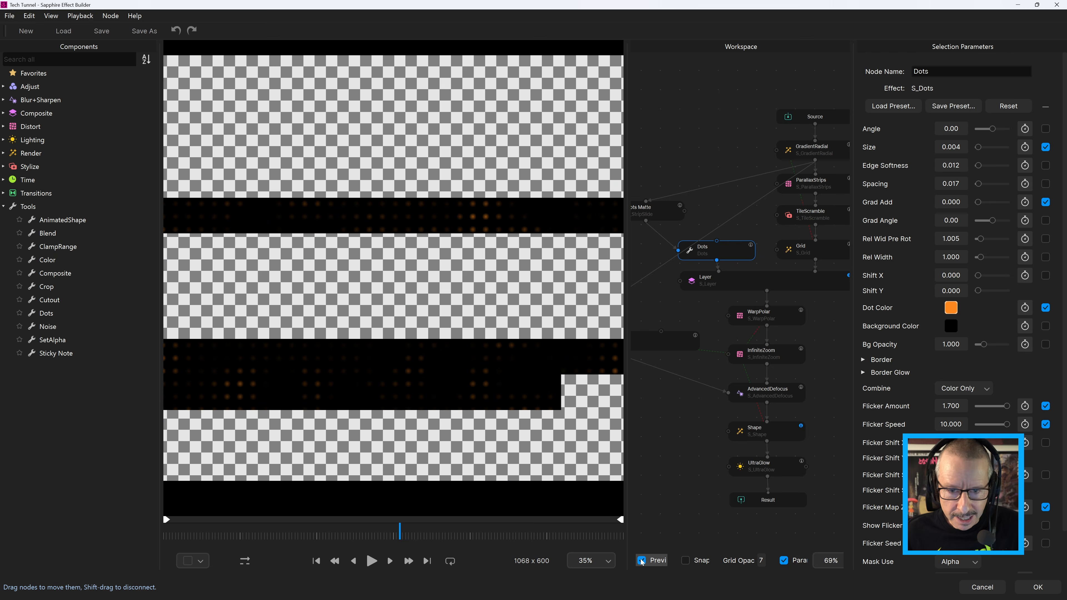
# Preview the Dots Matte node's output, return to the Dots node, and turn off the selected-node preview.
pyautogui.moveTo(670, 251); pyautogui.dragTo(692, 252)
pyautogui.click(674, 210)
pyautogui.moveTo(674, 210); pyautogui.dragTo(672, 210)
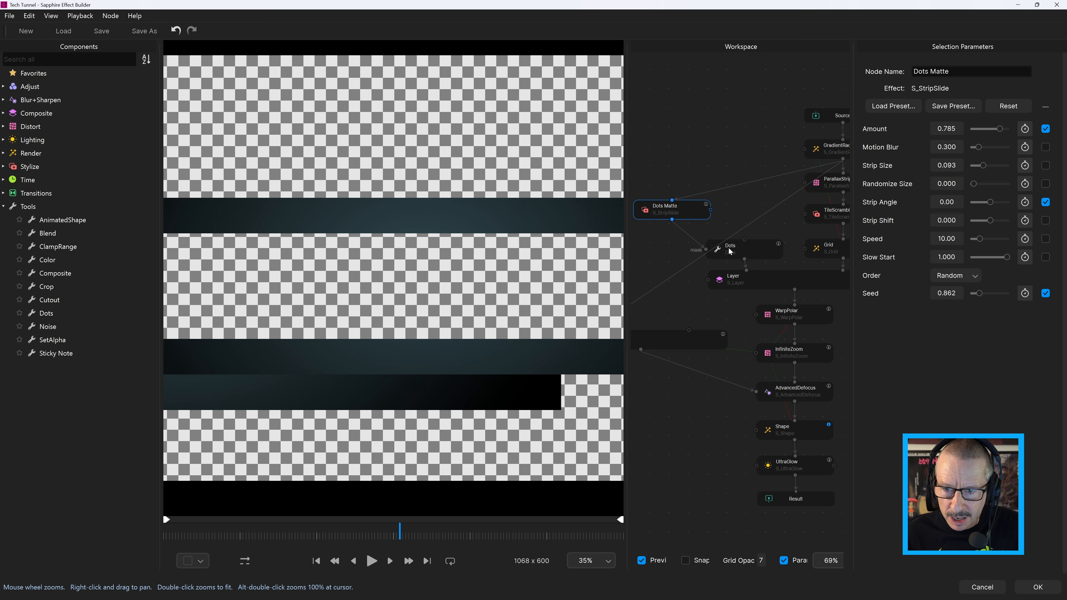
pyautogui.click(708, 251)
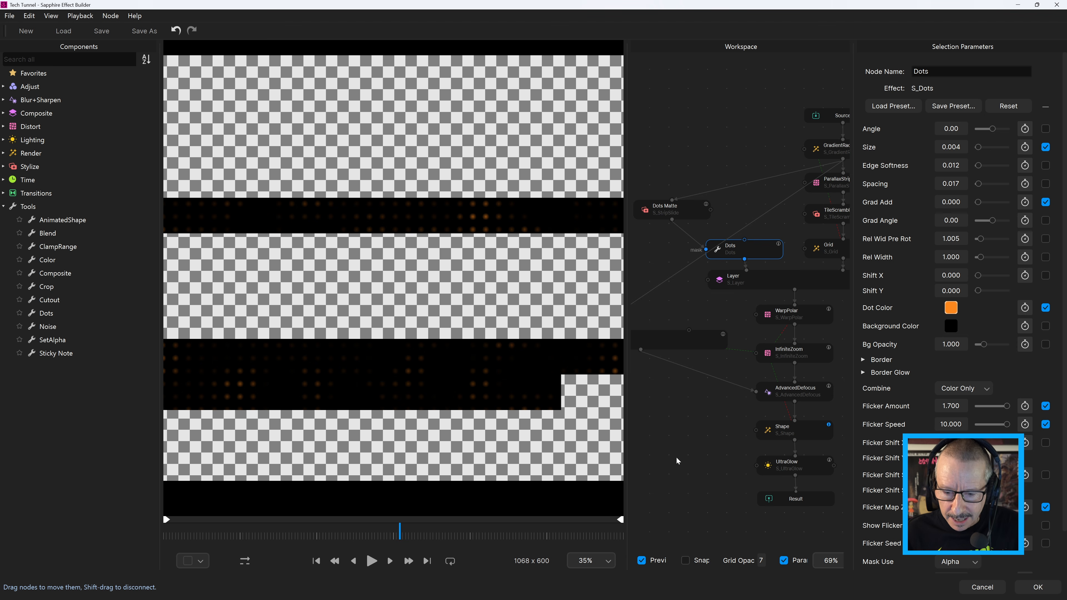
pyautogui.click(642, 560)
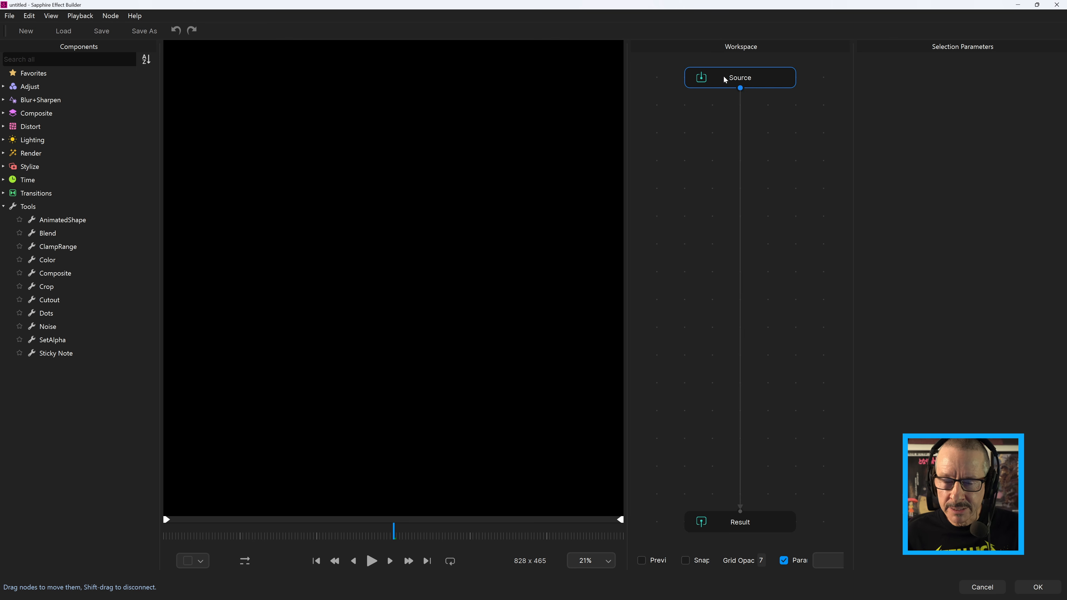
# Add a Noise node after the Source and try its SimplexNoise and SimpleRidgedFractal modes.
pyautogui.press('Tab')
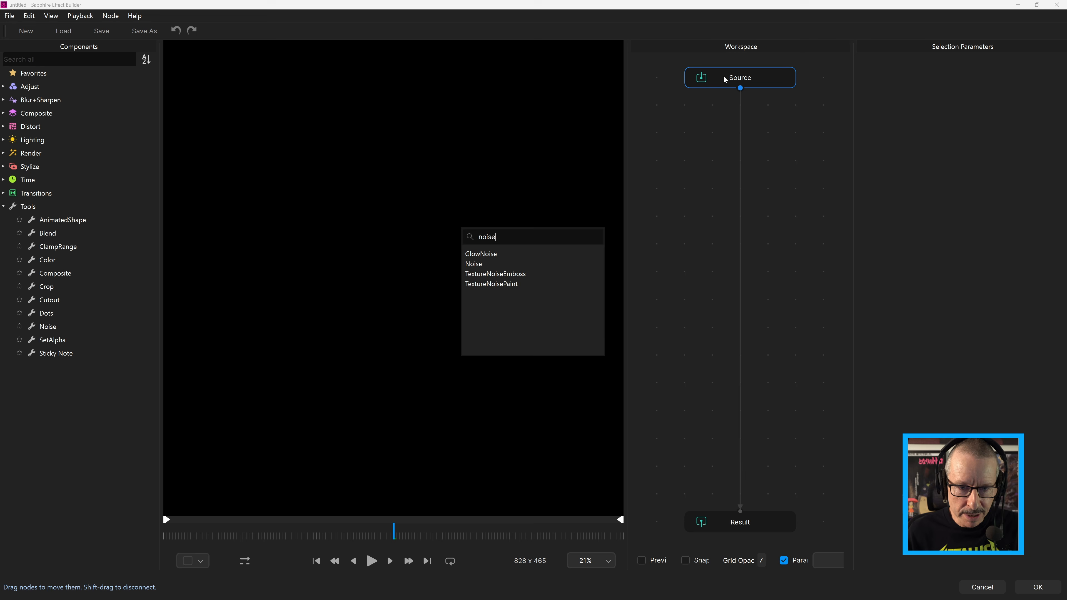
pyautogui.click(487, 264)
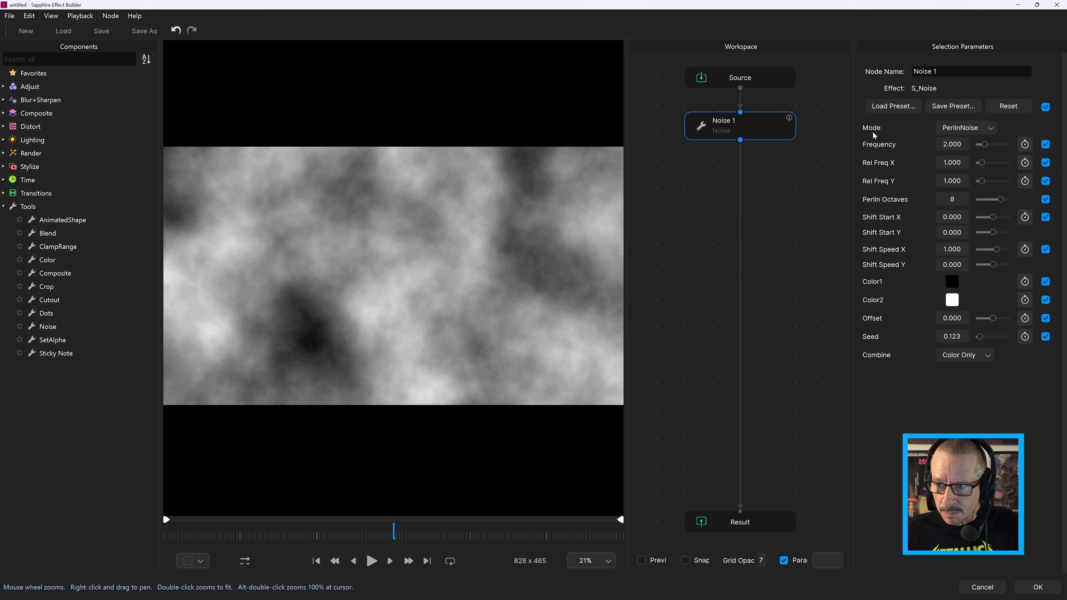
pyautogui.click(957, 132)
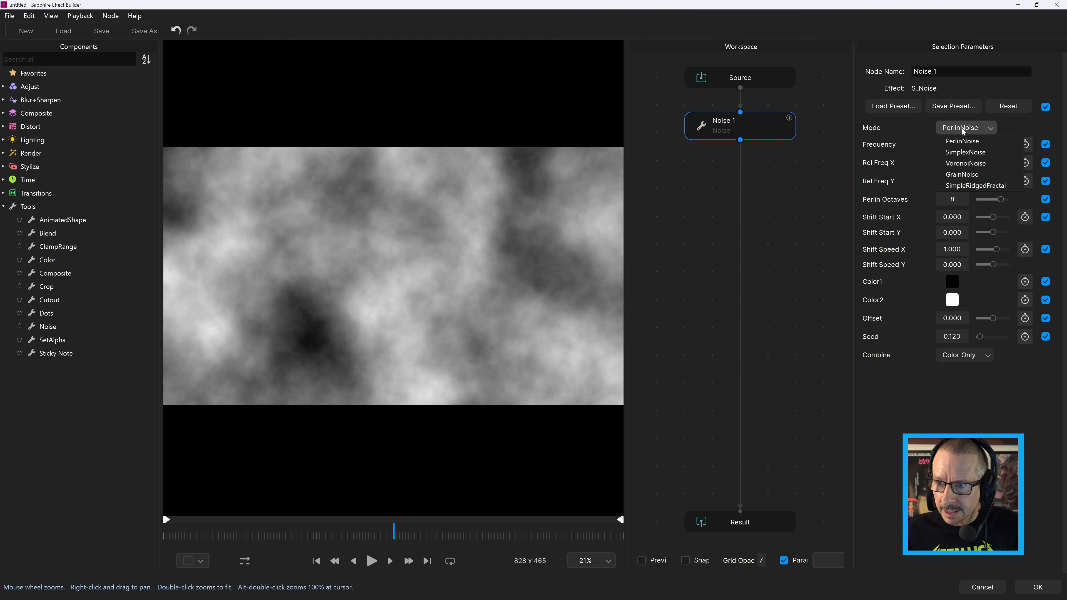
pyautogui.click(972, 153)
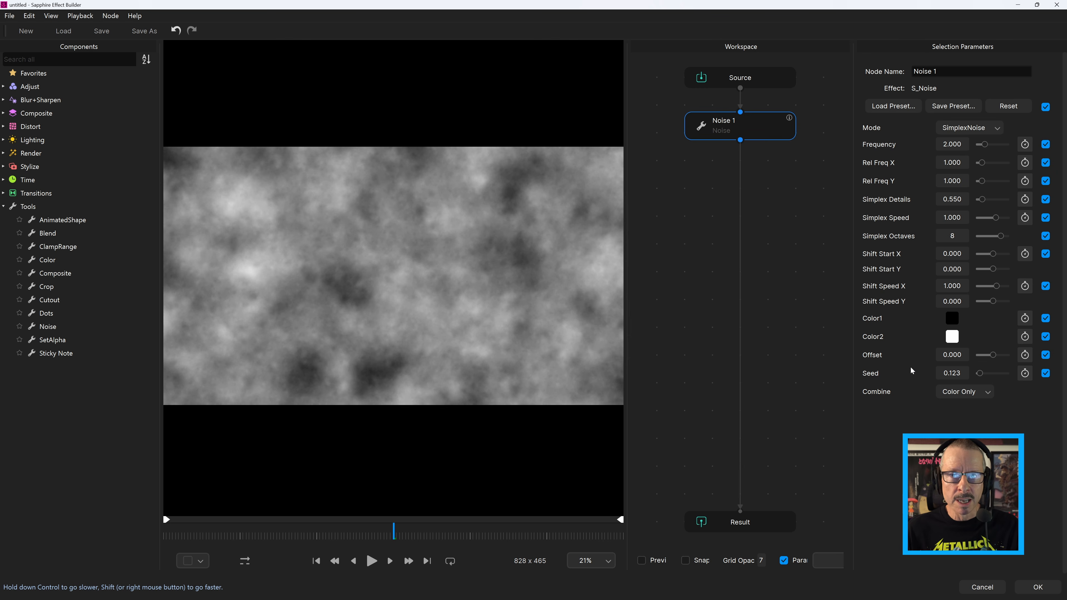
pyautogui.click(985, 132)
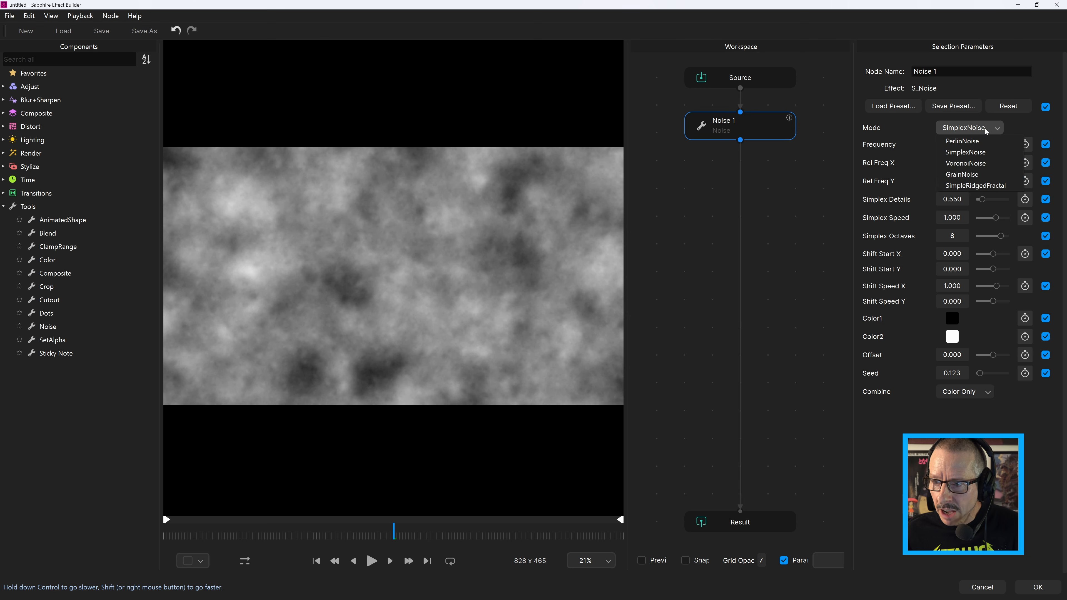
pyautogui.click(1010, 187)
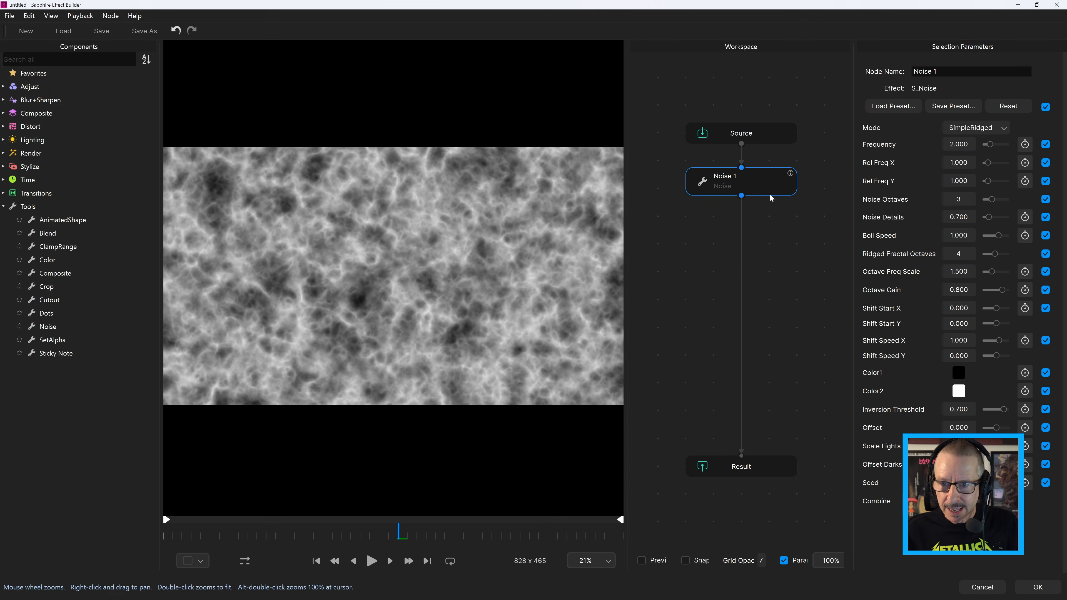
# Delete the Noise node and add a TextureRidges node after the Source in its place.
pyautogui.press('Delete')
pyautogui.click(740, 131)
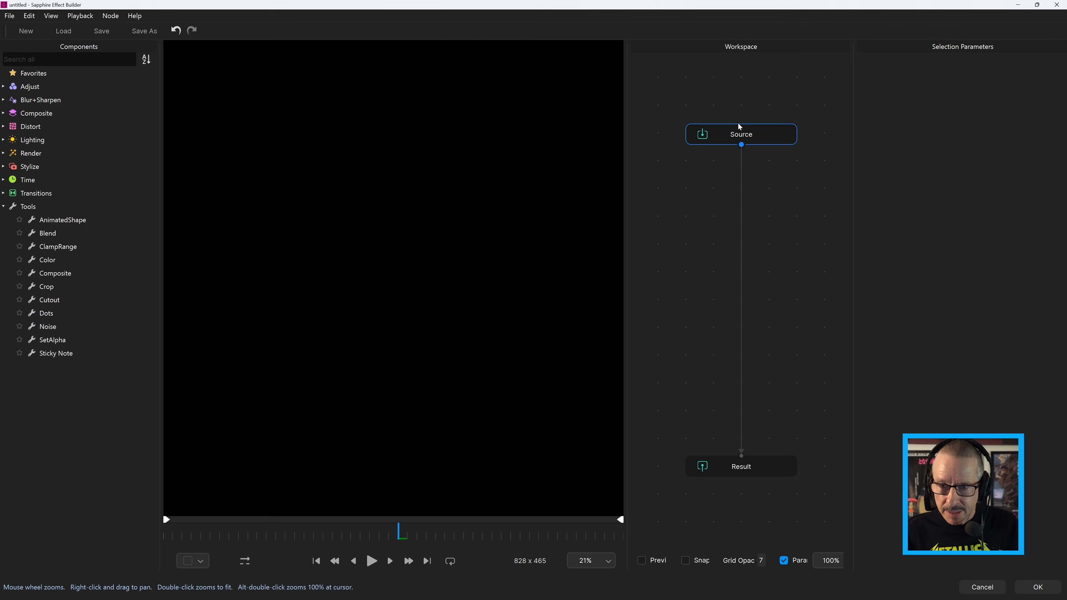
pyautogui.press('Tab')
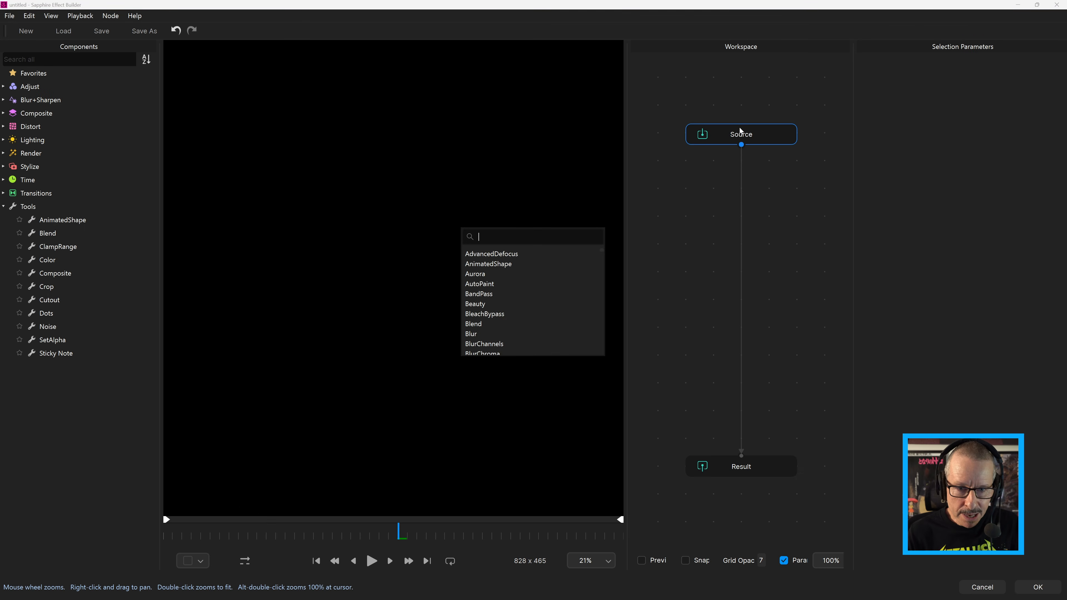
pyautogui.write('rid')
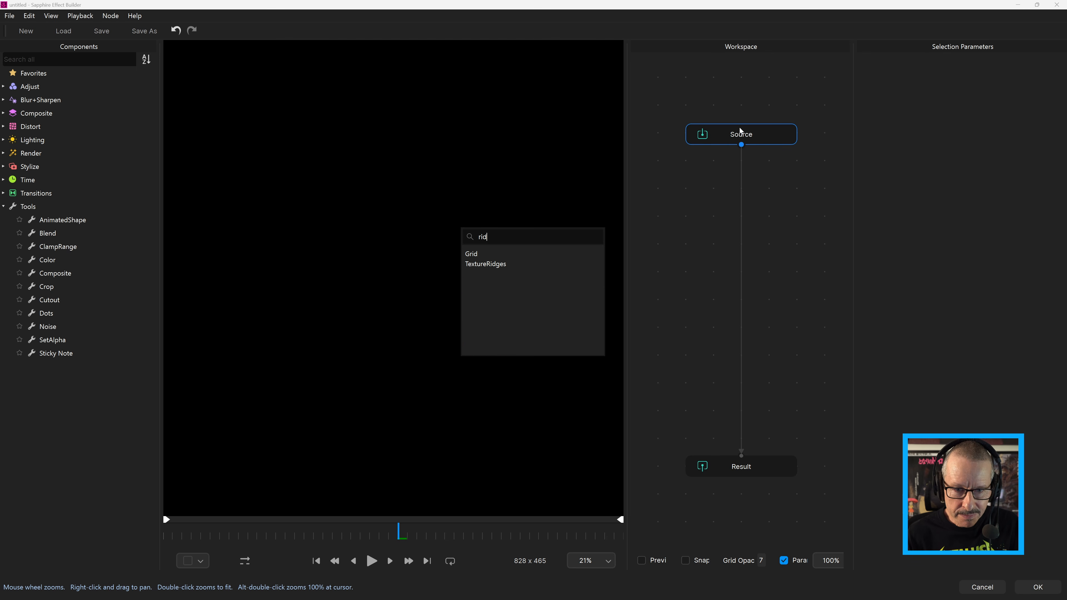
pyautogui.click(502, 264)
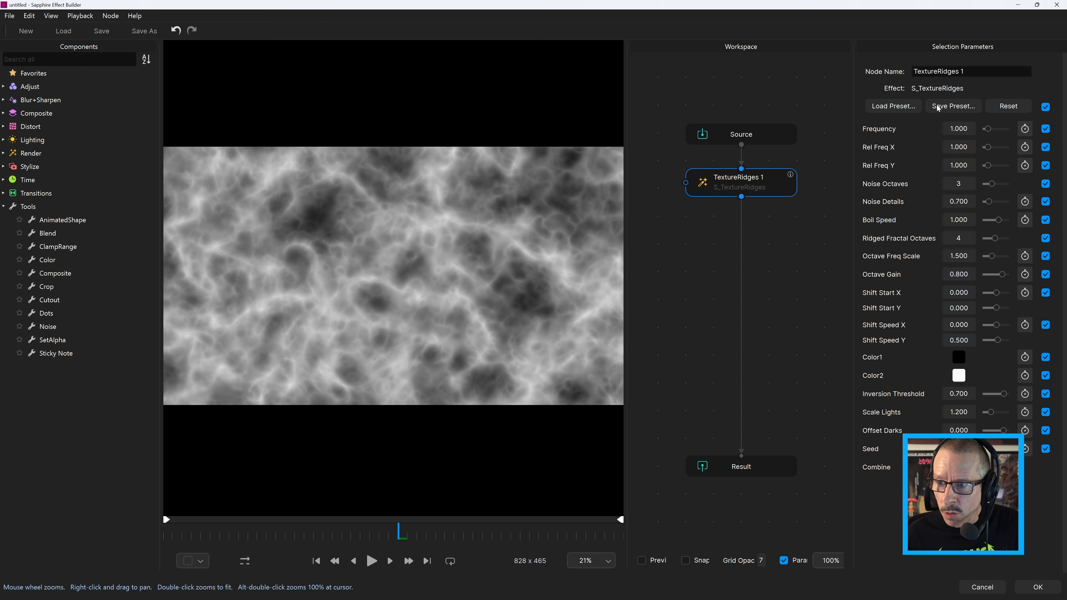
# Open the presets for the TextureRidges node and look through the list.
pyautogui.click(907, 107)
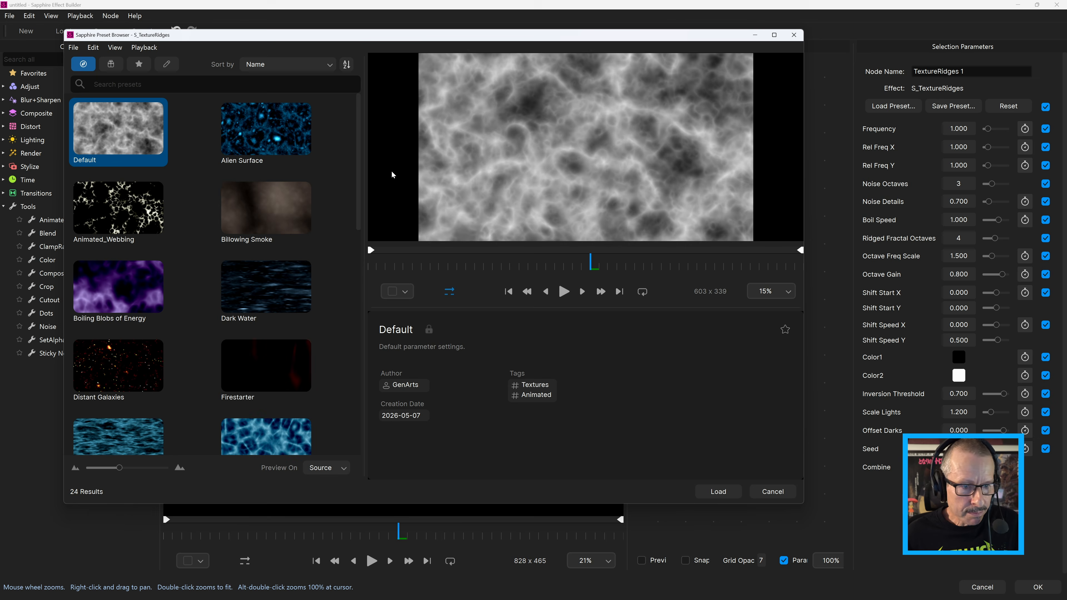
pyautogui.scroll(-3, 359, 190)
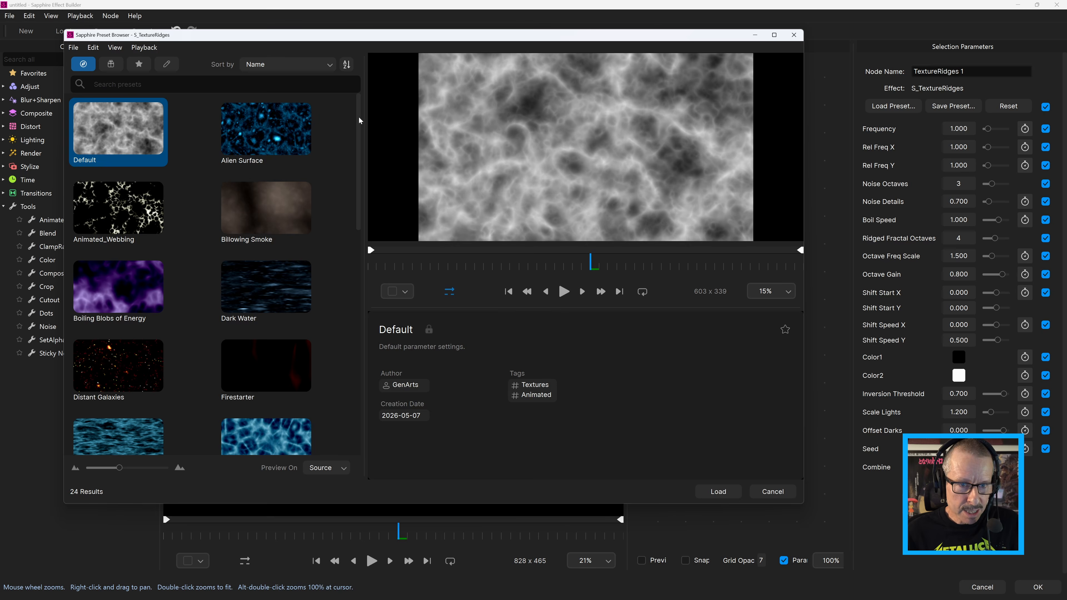
pyautogui.scroll(-5, 362, 243)
pyautogui.scroll(-5, 362, 242)
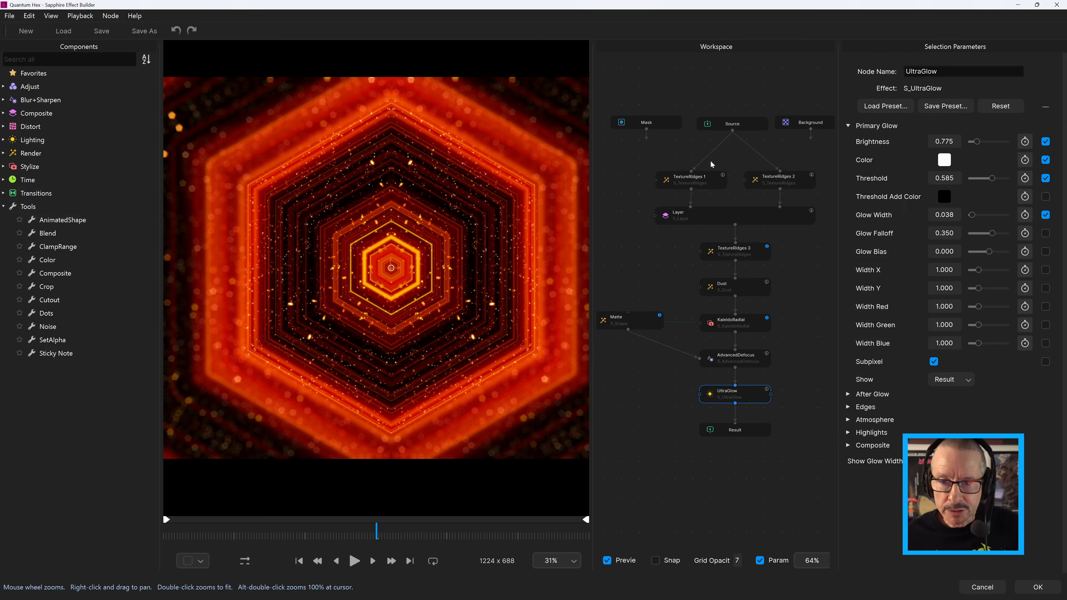
# Preview the outputs of TextureRidges 1, TextureRidges 2, Layer, TextureRidges 3 and AdvancedDefocus in the Quantum Hex effect.
pyautogui.click(705, 183)
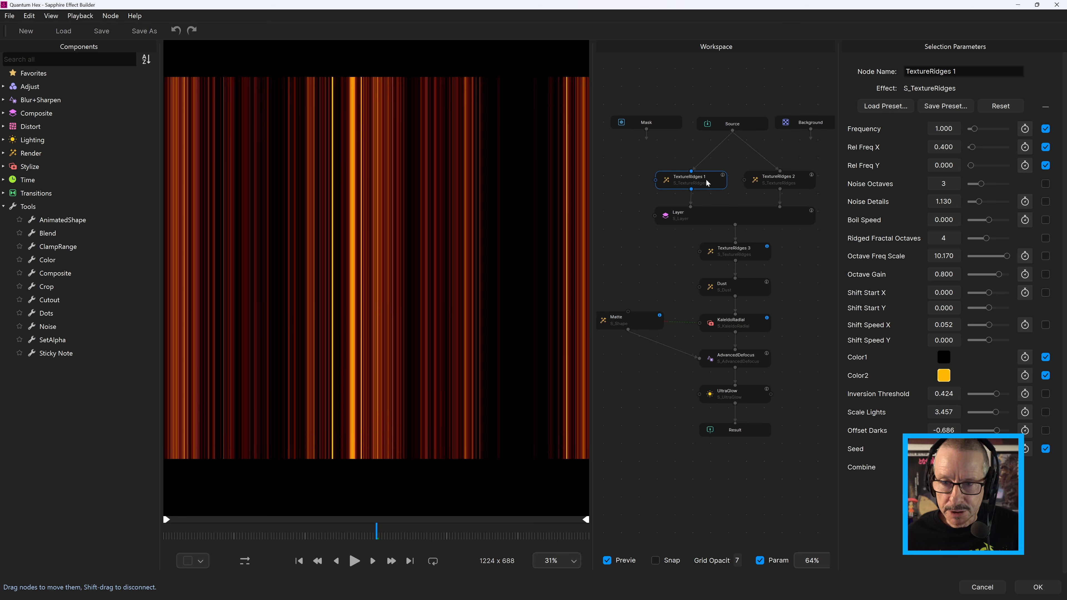
pyautogui.click(788, 182)
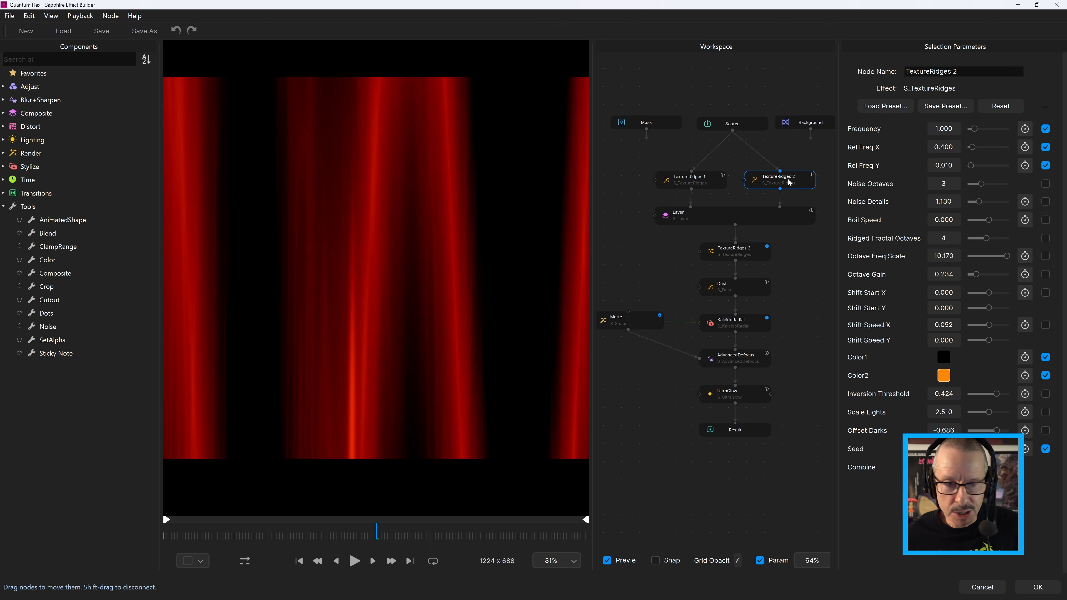
pyautogui.click(740, 221)
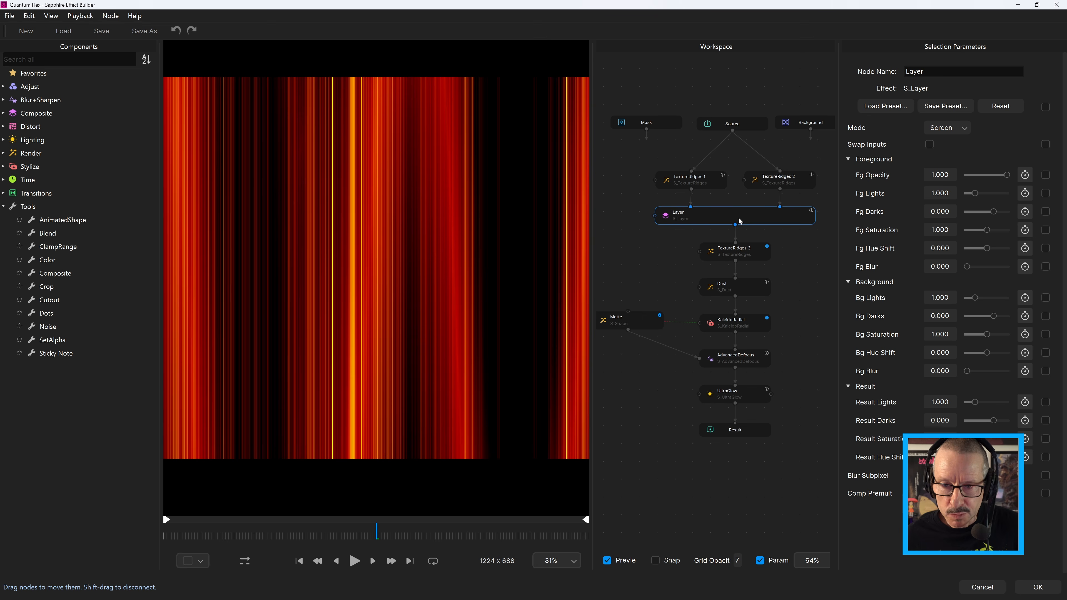
pyautogui.click(744, 251)
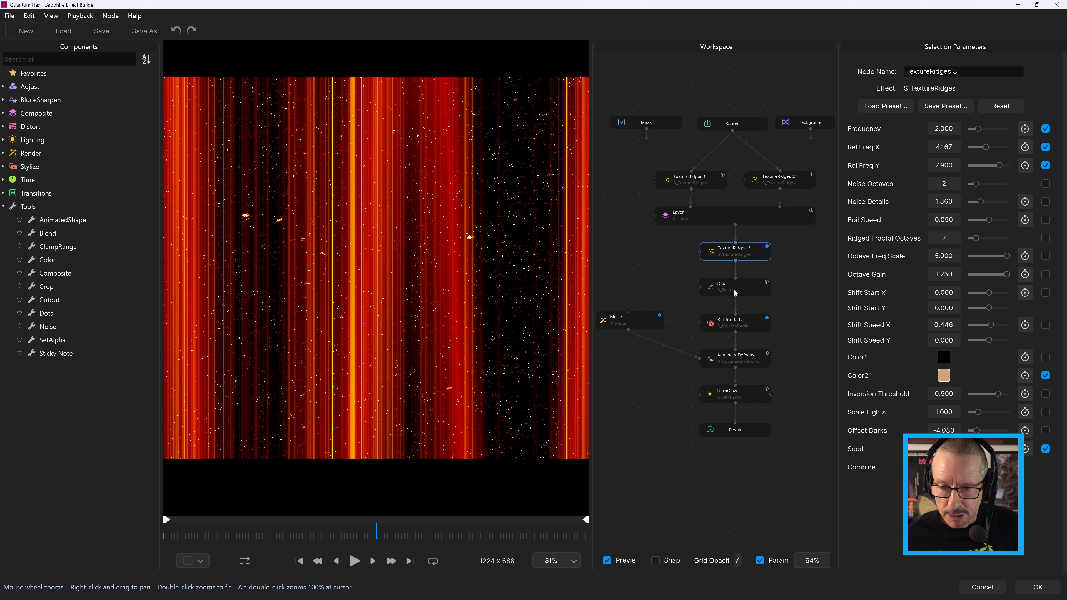
pyautogui.click(744, 358)
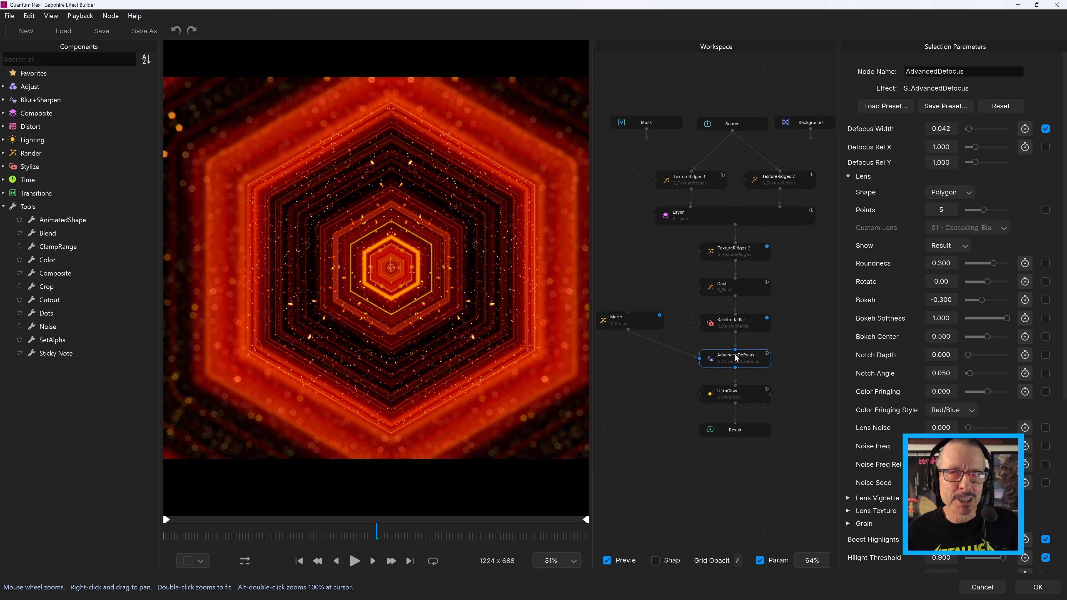
# Open the preset browser for loading an effect, maximize it, and look through the New presets.
pyautogui.click(10, 16)
pyautogui.click(31, 39)
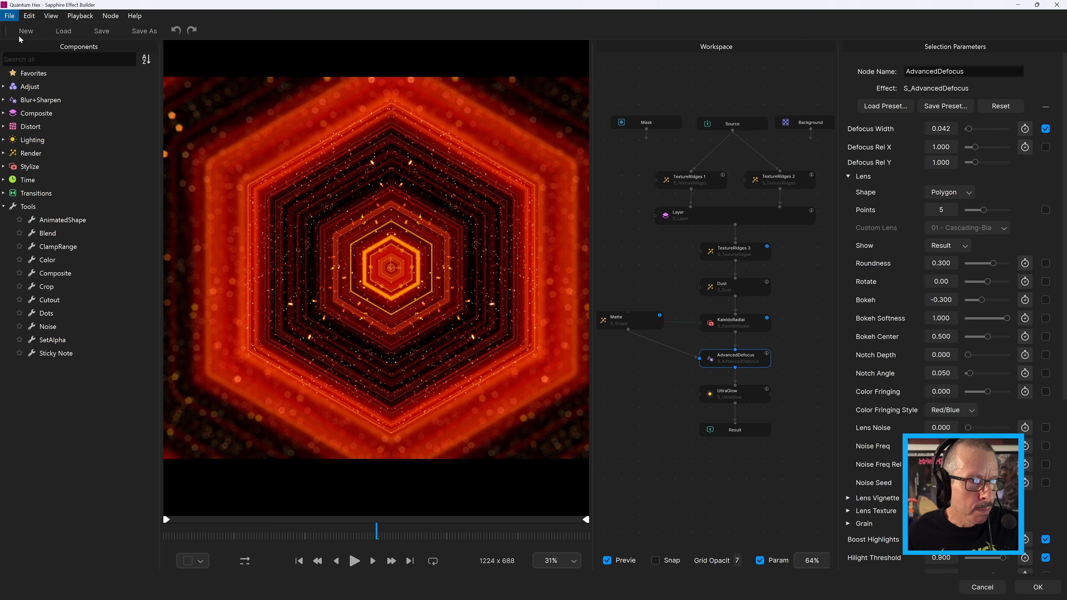
pyautogui.click(774, 35)
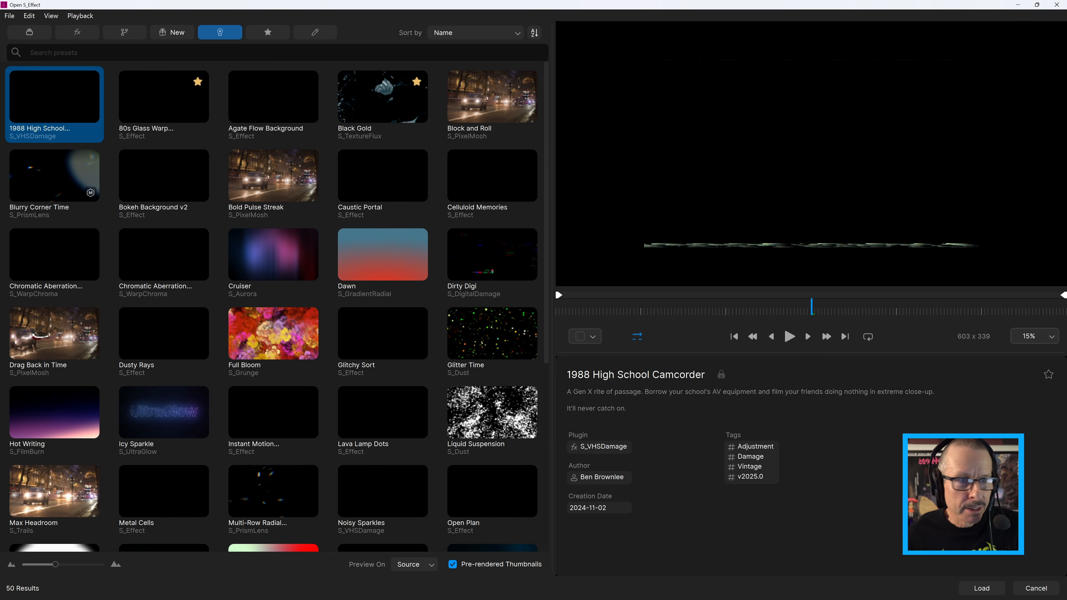
pyautogui.click(178, 35)
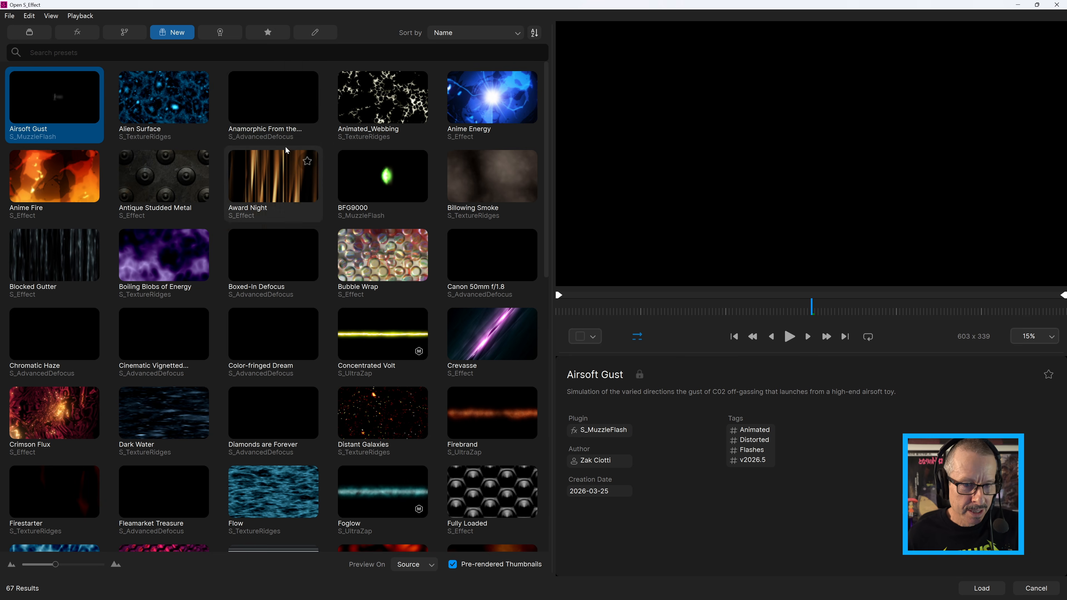
pyautogui.scroll(-5, 286, 150)
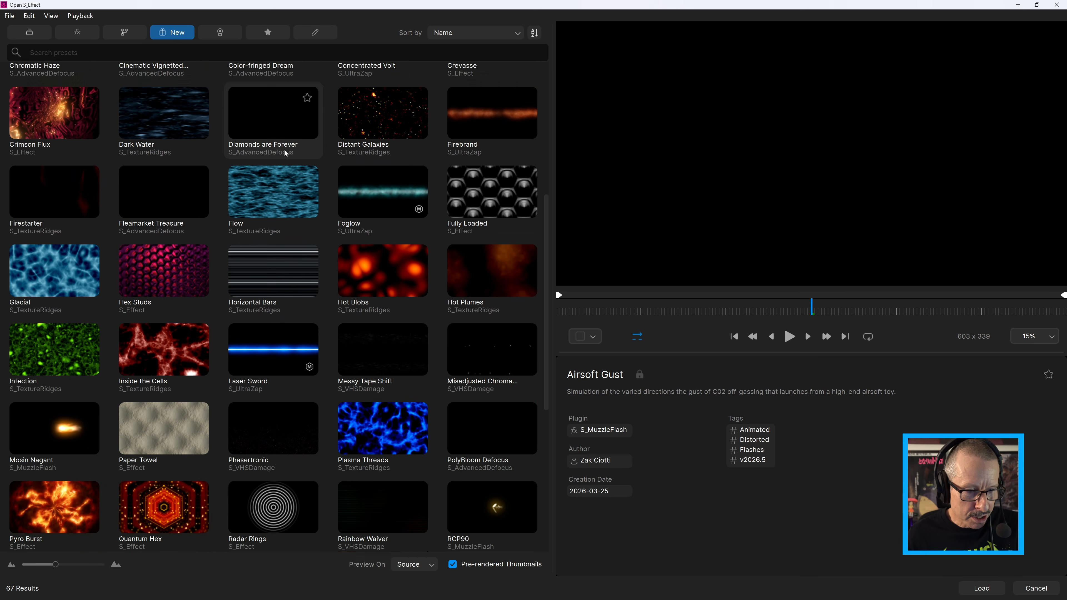
pyautogui.scroll(-1, 285, 154)
pyautogui.scroll(-5, 285, 155)
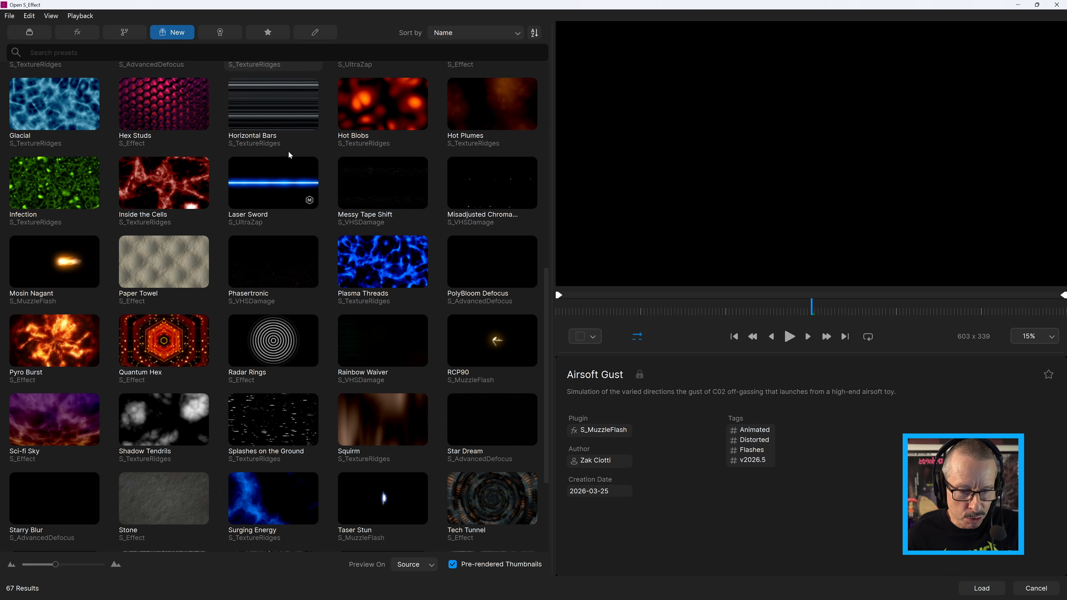